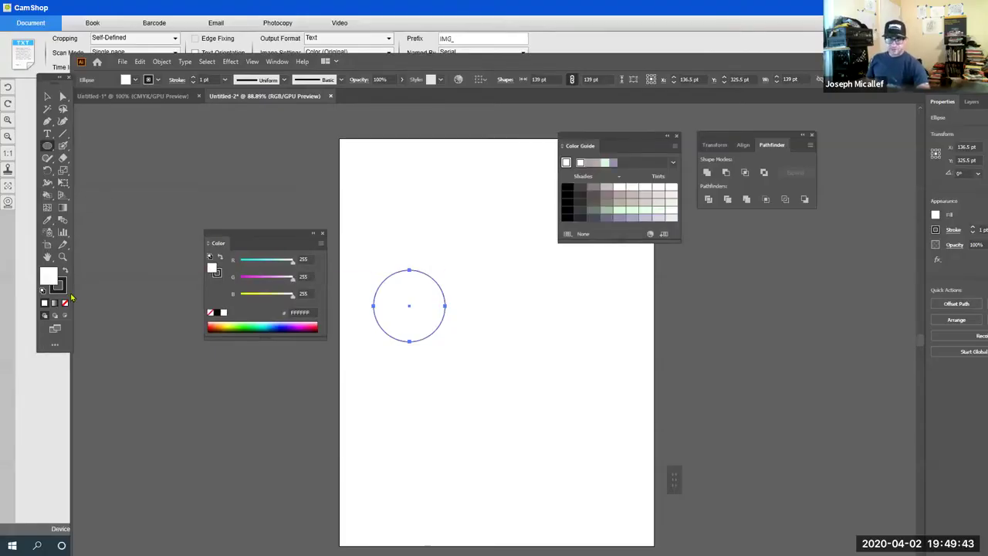
Set the circle's stroke to None and return to editing its fill colour.
left_click(63, 289)
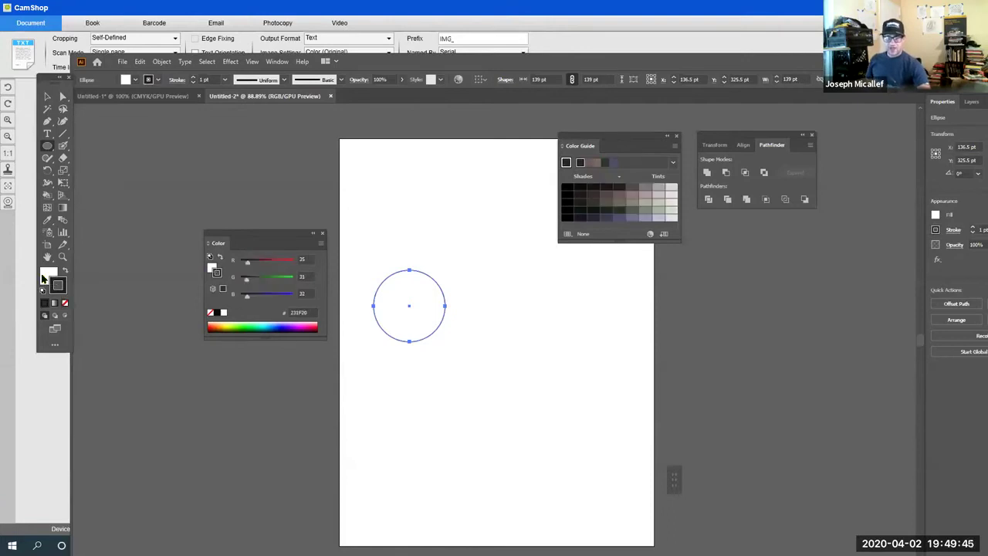
left_click(44, 278)
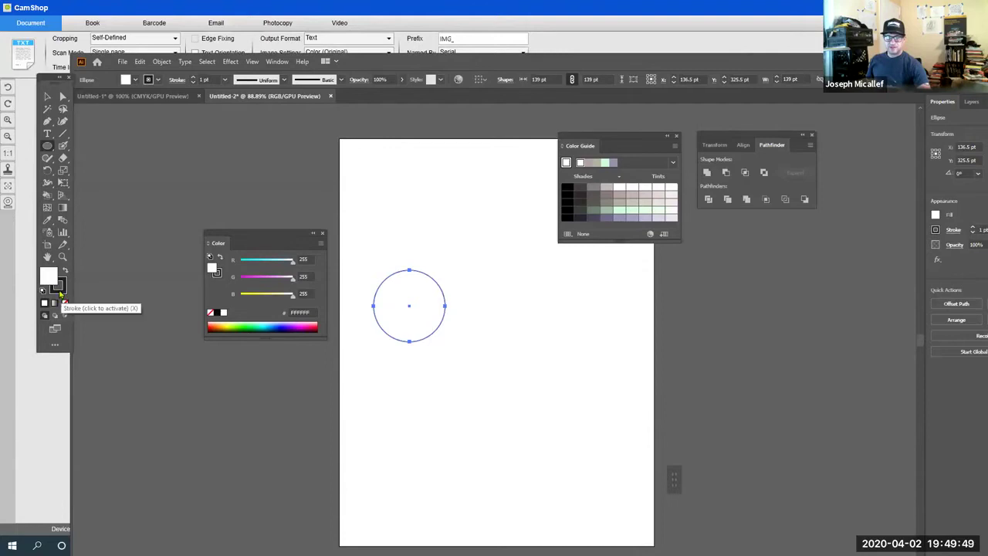
left_click(60, 289)
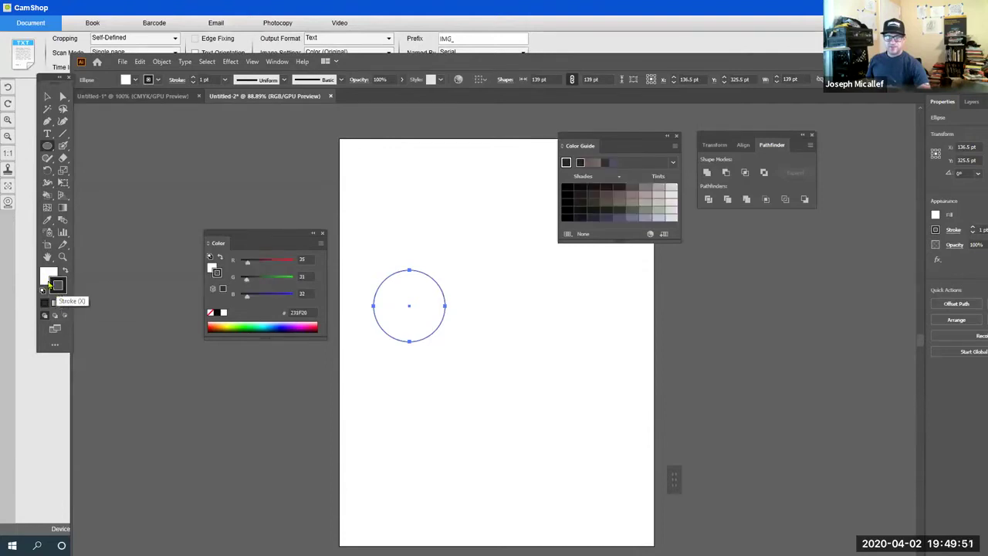
left_click(64, 302)
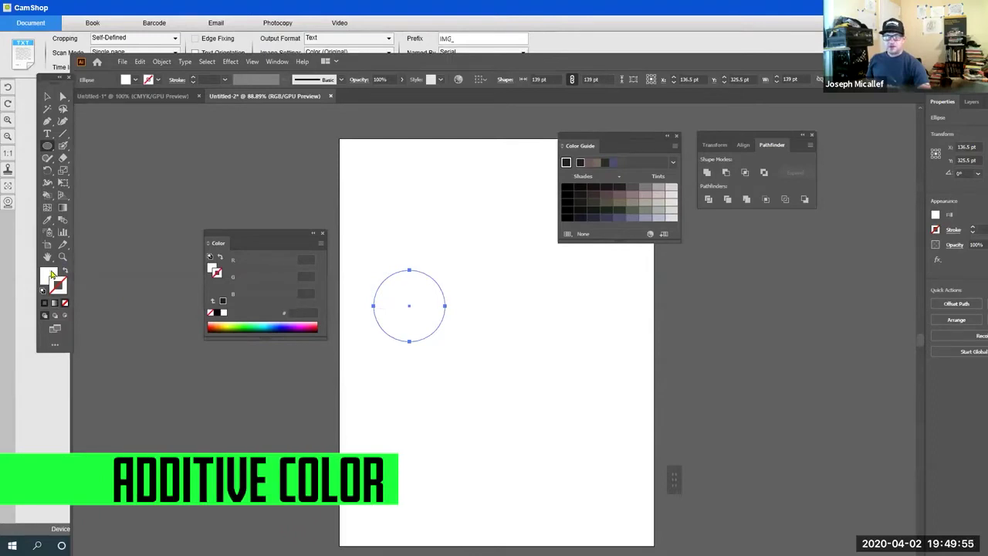
left_click(51, 274)
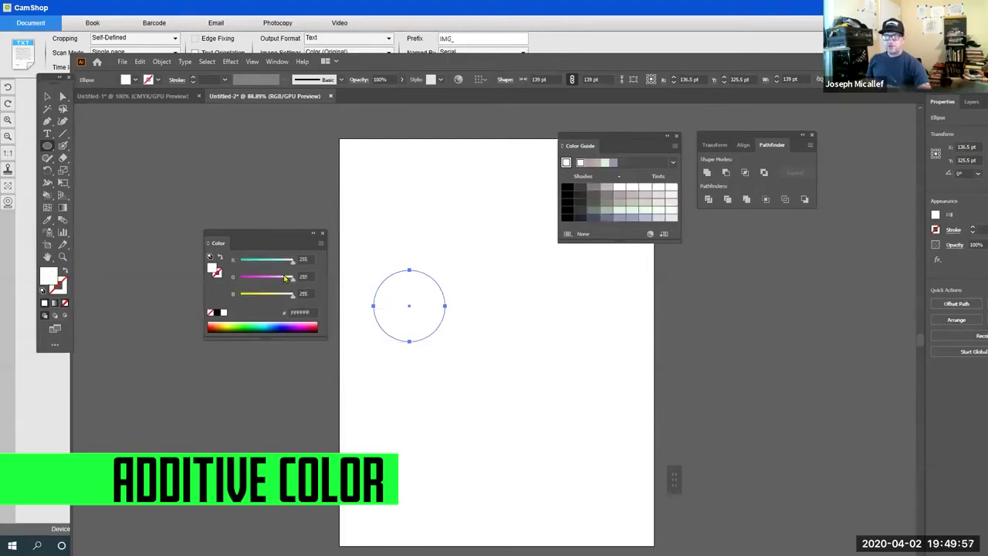
Drop the green component to 0 so the circle is pure red (FF0000), then return to the Selection tool.
left_click_drag(286, 283, 240, 295)
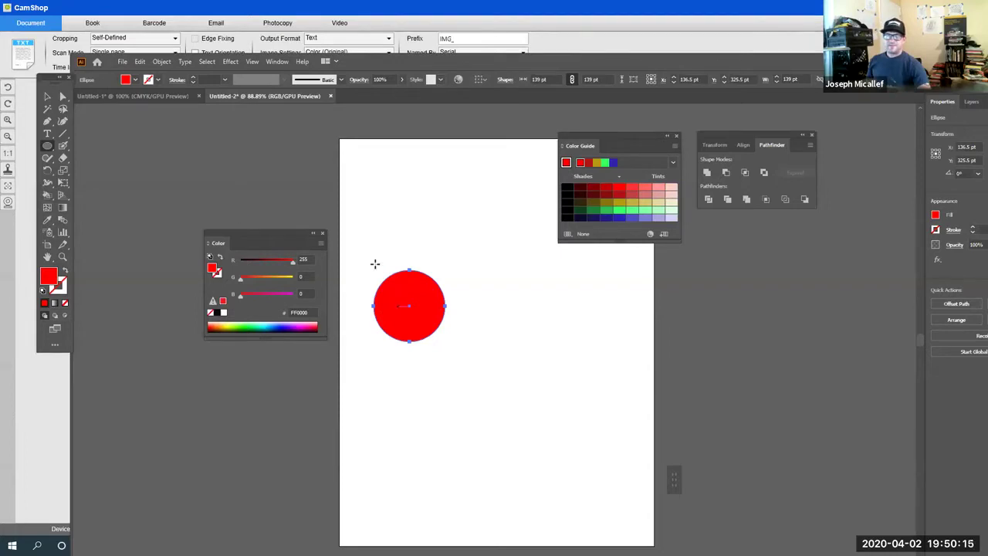
left_click(47, 97)
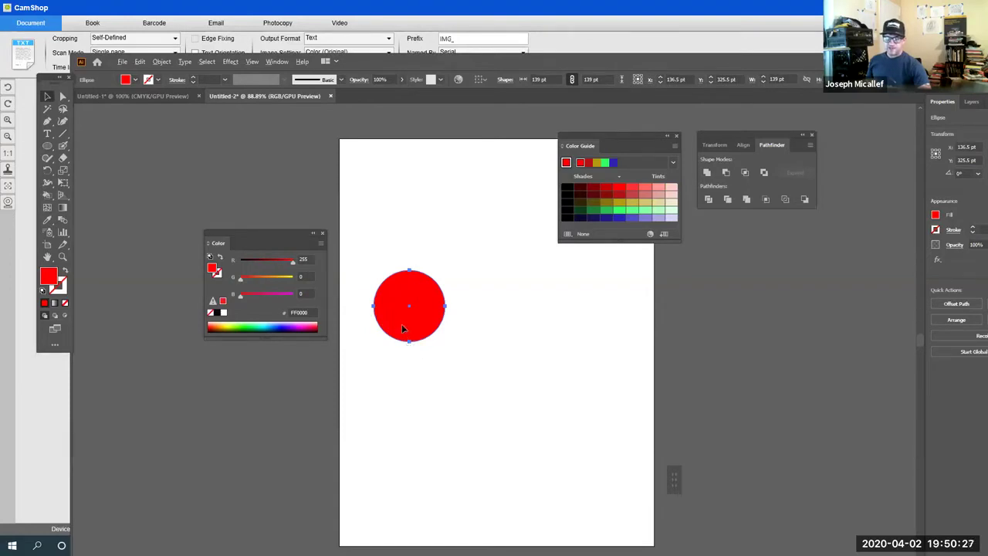
Alt-drag copies of the red circle into an overlapping pure green (00FF00) circle and a pure blue (0000FF) one below.
left_click_drag(403, 328, 452, 334)
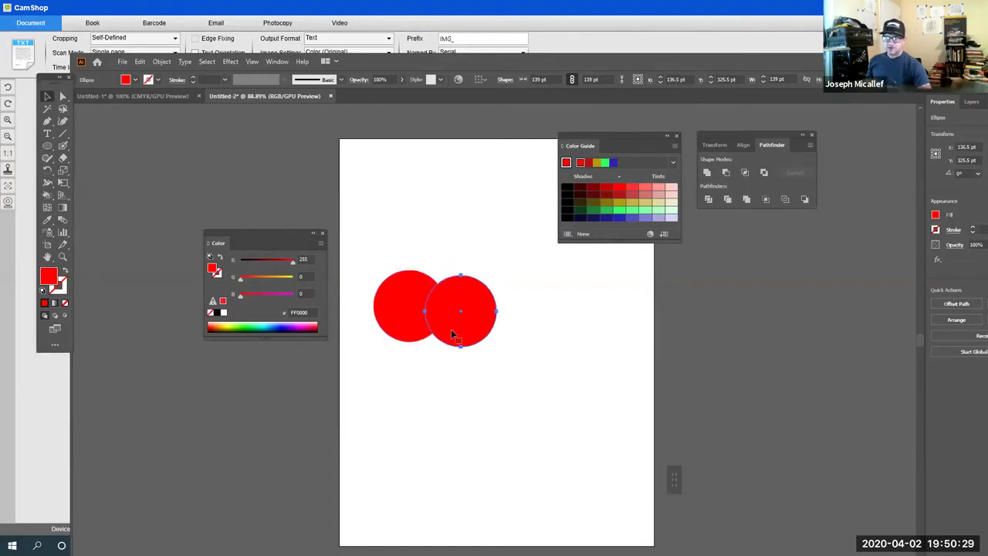
left_click_drag(267, 265, 292, 279)
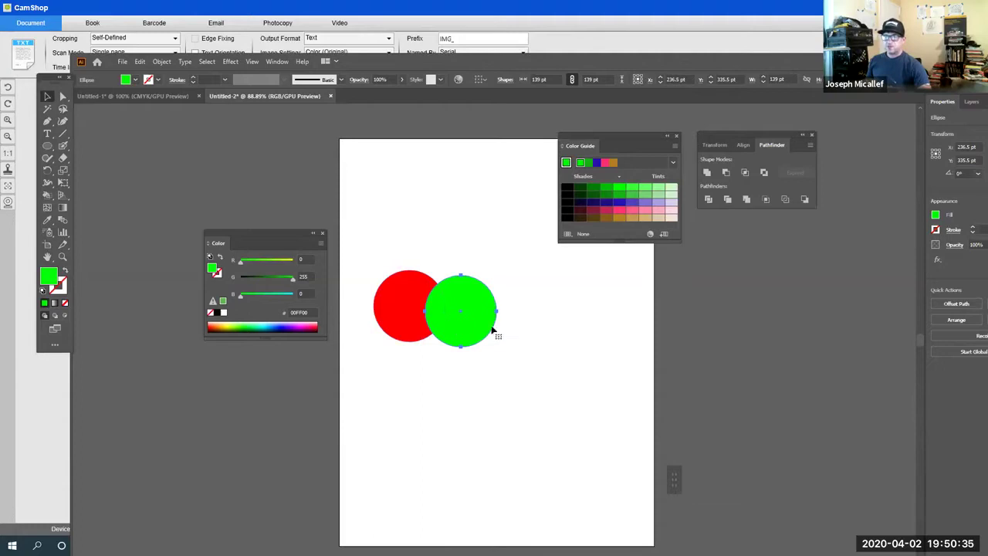
left_click_drag(491, 328, 435, 374)
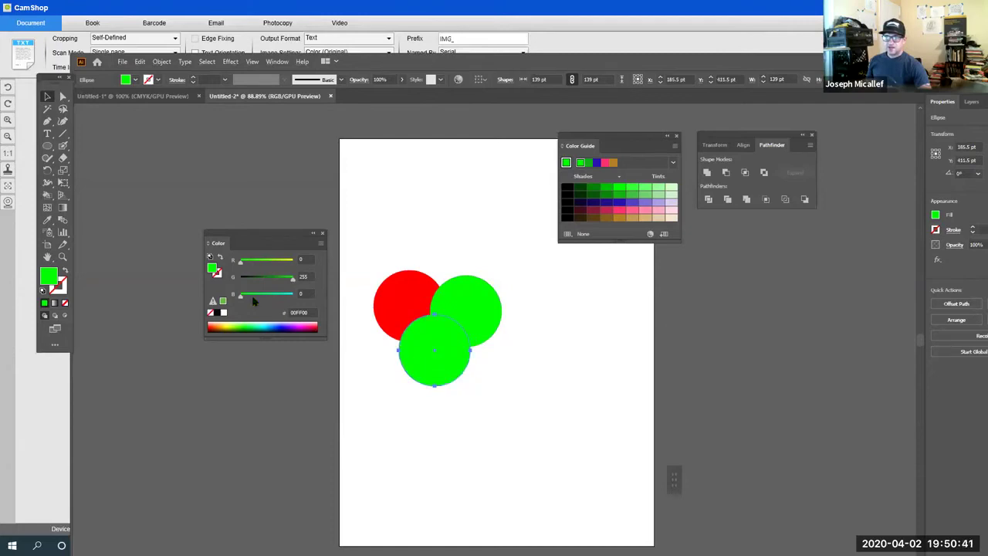
left_click_drag(292, 277, 340, 312)
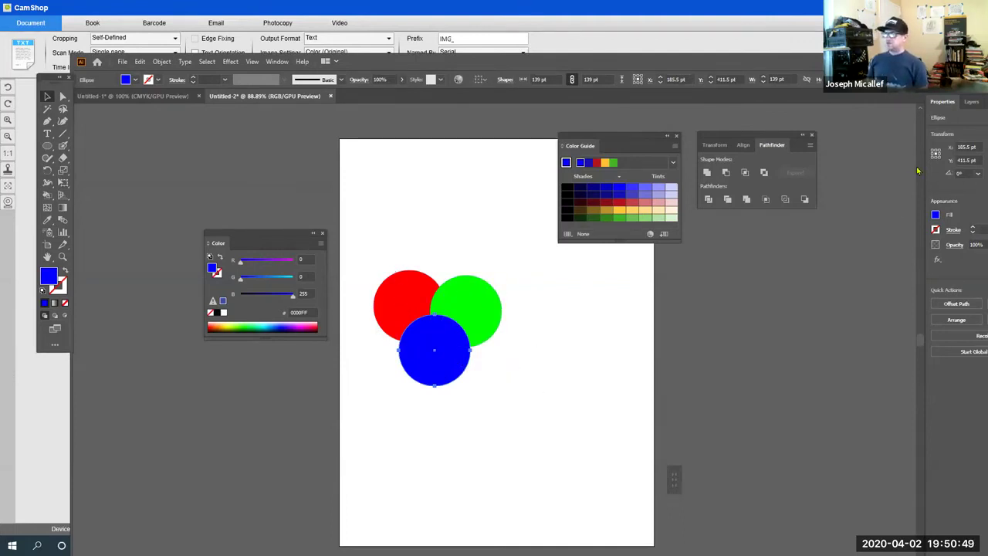
Maximize the window and open the Transparency panel, moving it beside the circles.
double_click(373, 56)
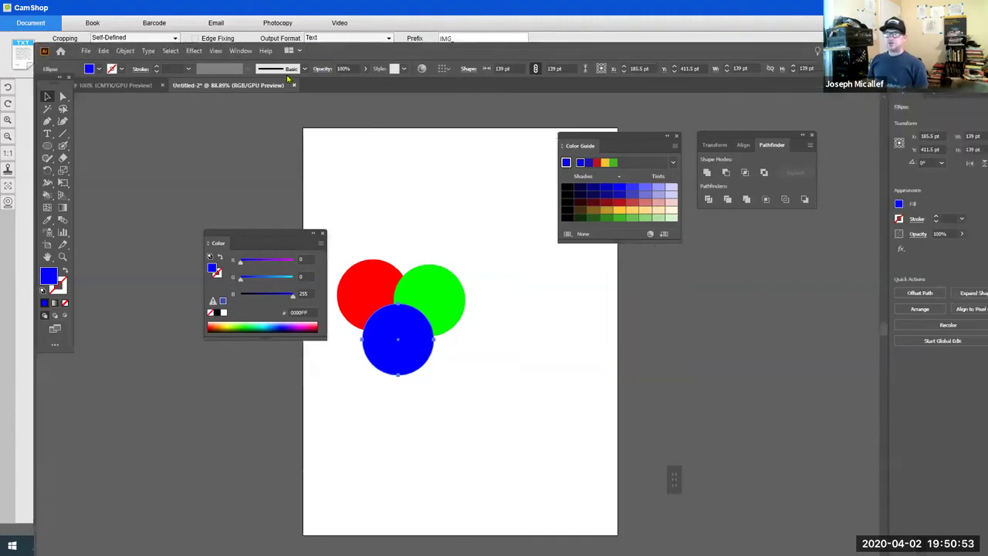
left_click(238, 51)
left_click(297, 472)
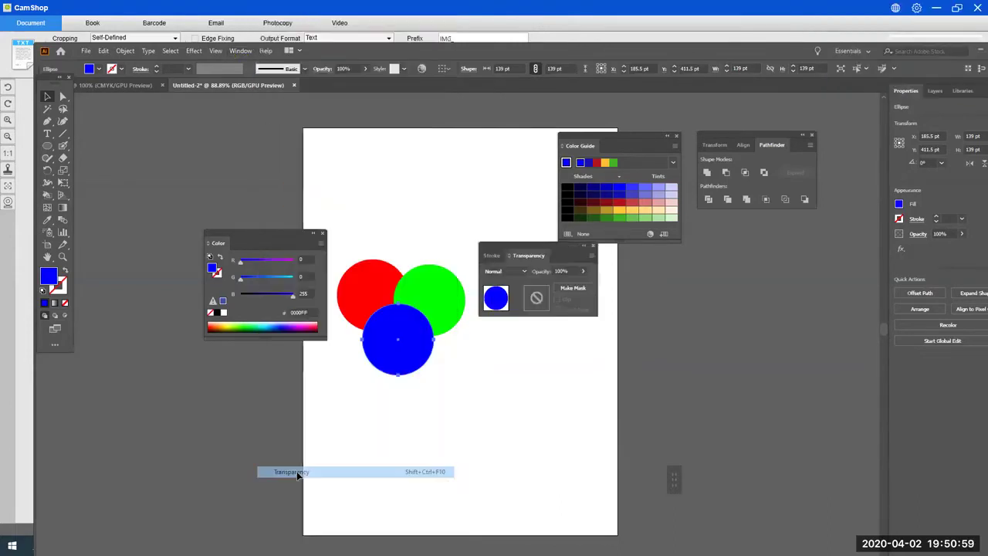
left_click_drag(533, 249, 567, 313)
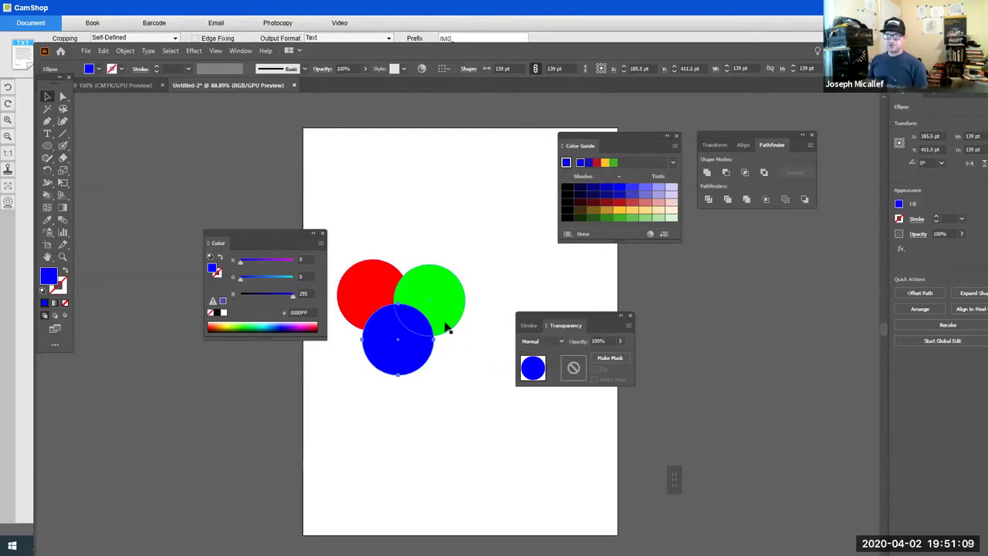
Marquee-select the red, green and blue circles and set their blending mode to Screen.
left_click(476, 376)
left_click_drag(422, 306, 343, 236)
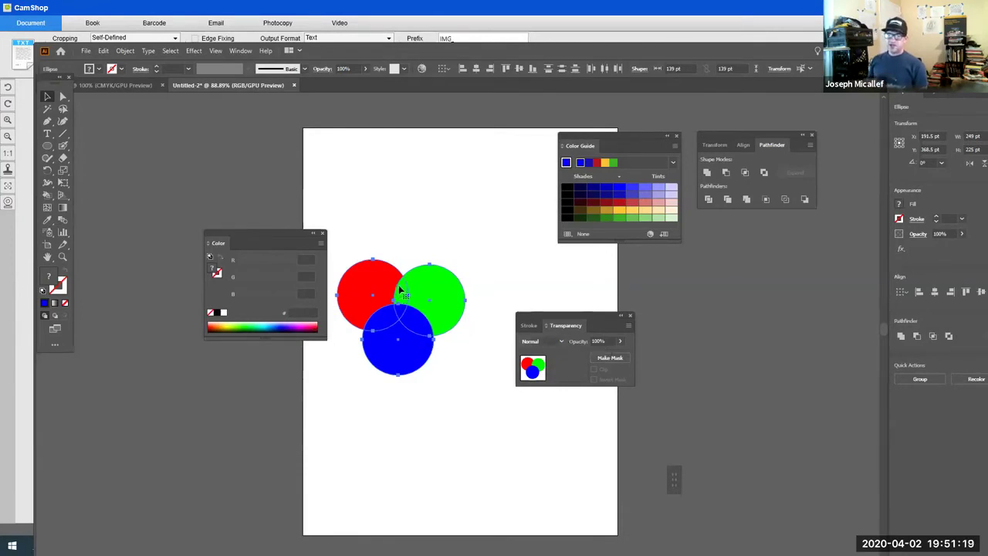
left_click(547, 342)
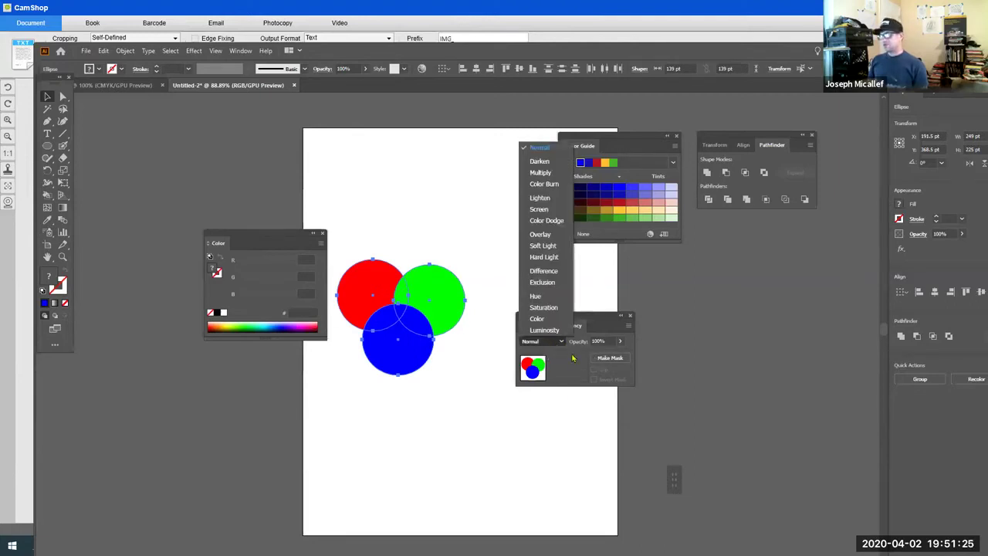
left_click(540, 210)
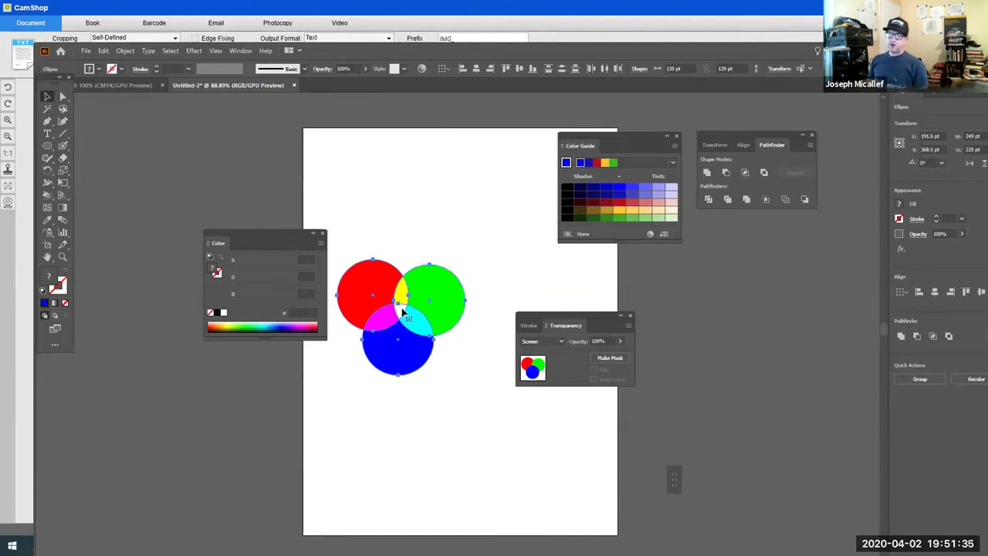
left_click(542, 342)
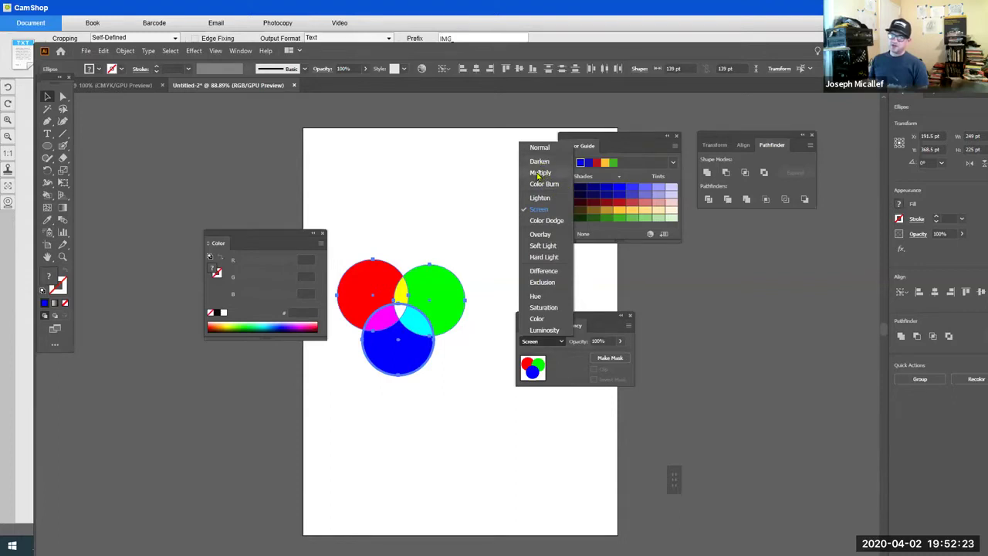
Close the blending list keeping Screen, and deselect to view the white-centred RGB blend.
left_click(481, 340)
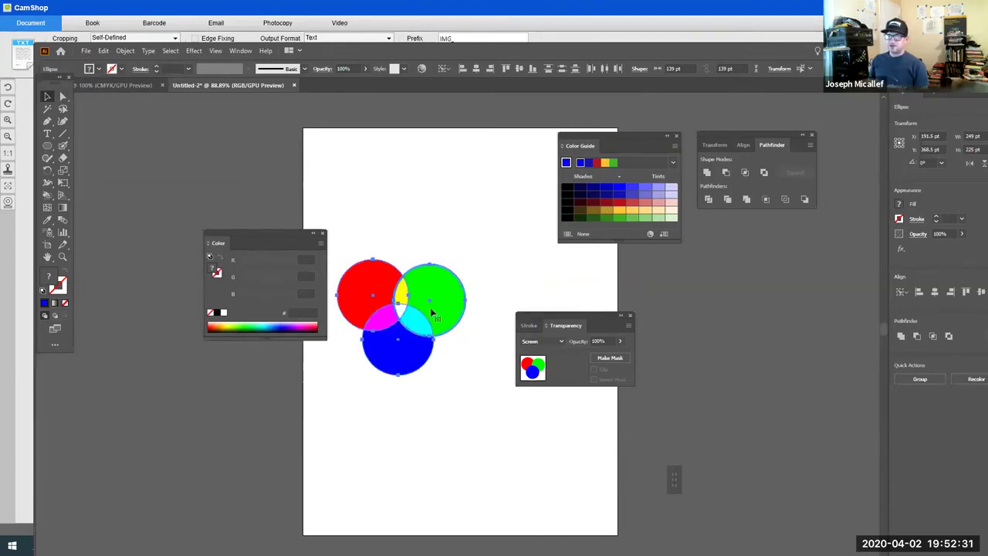
left_click(439, 393)
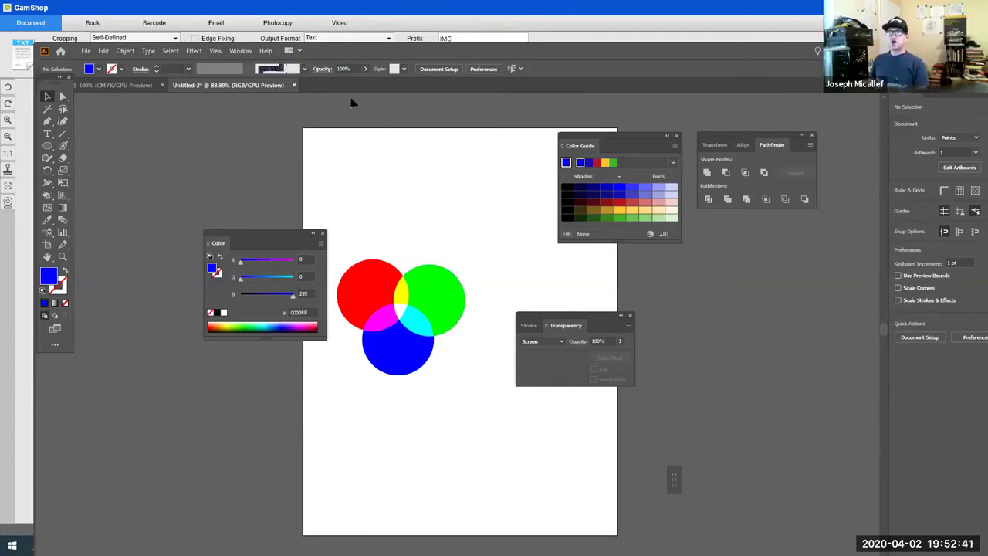
left_click(240, 50)
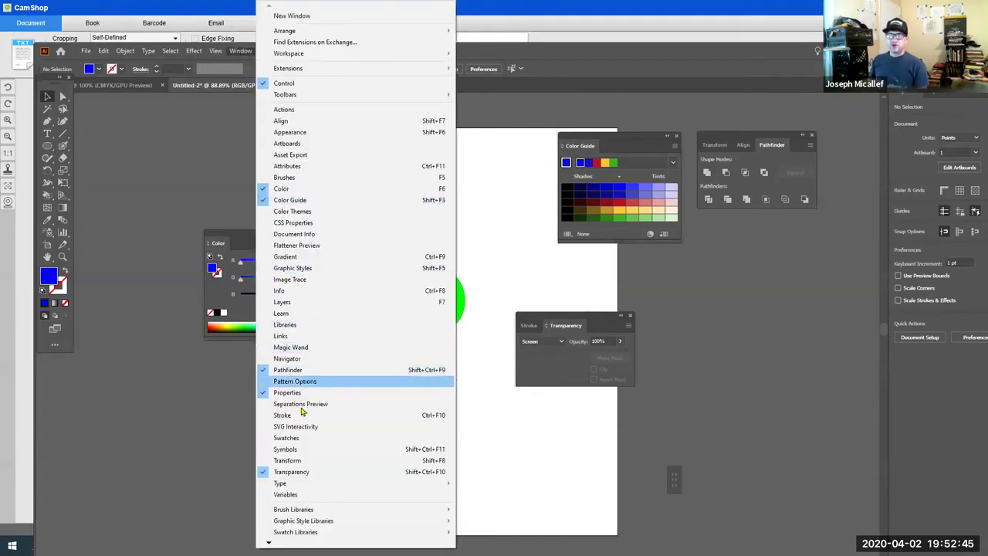
left_click(547, 371)
left_click_drag(559, 328, 695, 308)
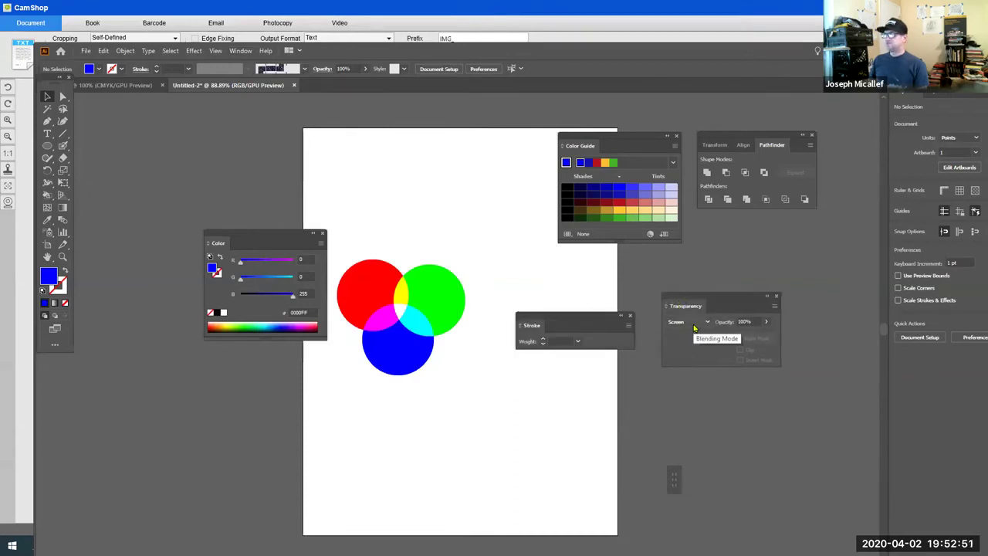
left_click(418, 284)
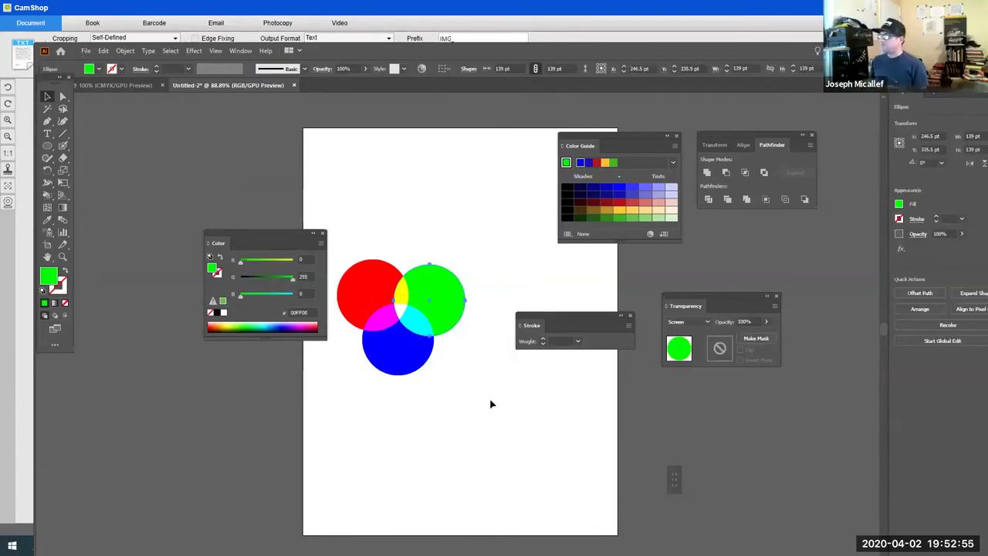
left_click(492, 400)
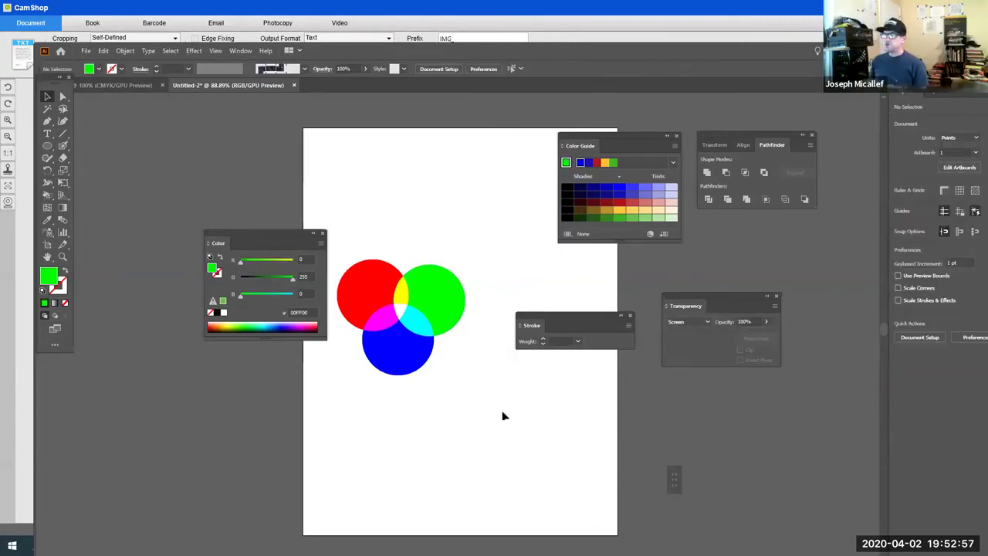
left_click_drag(484, 396, 335, 235)
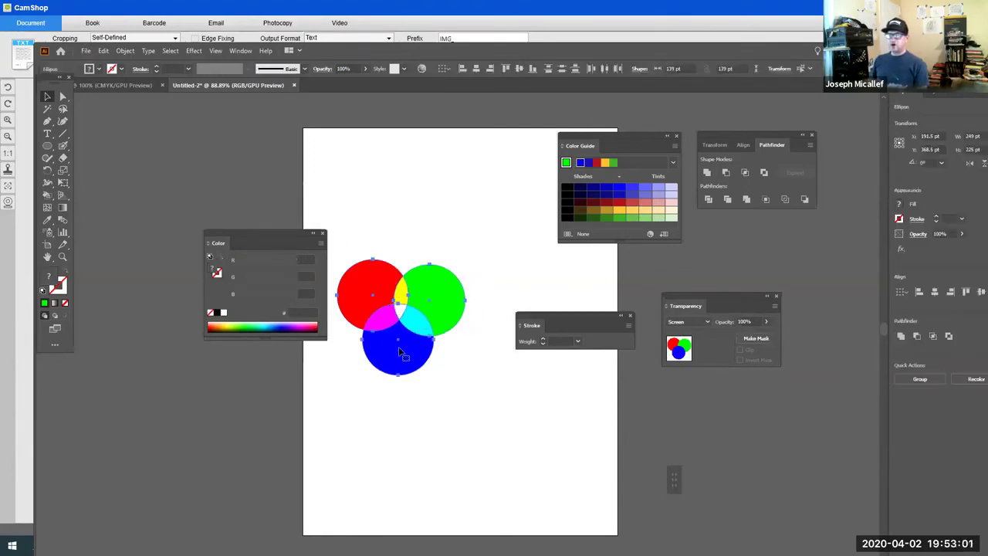
left_click(465, 390)
Type a two-line 'RGB ADDITIVE' label in a text area above the circles and enlarge it to 24 pt.
left_click(47, 134)
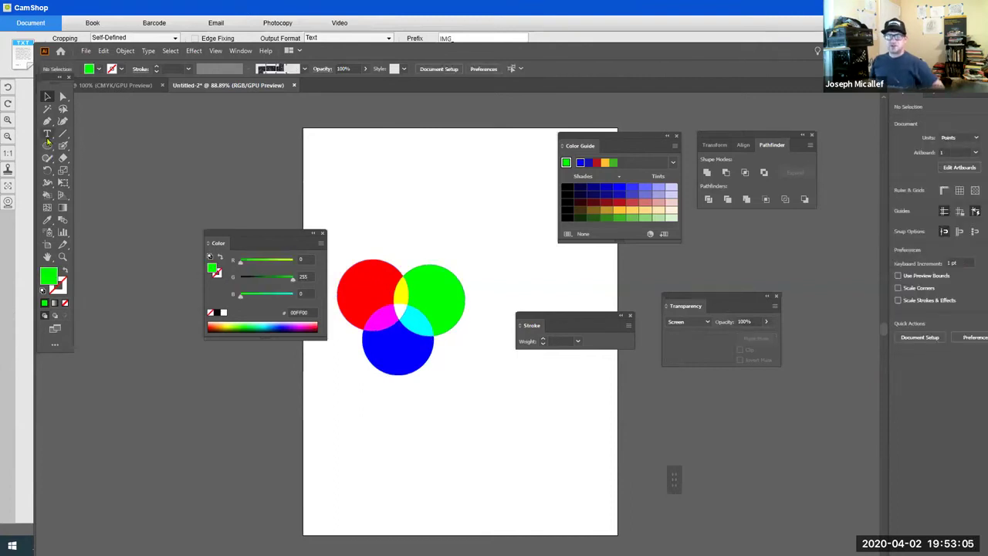
left_click_drag(356, 216, 463, 246)
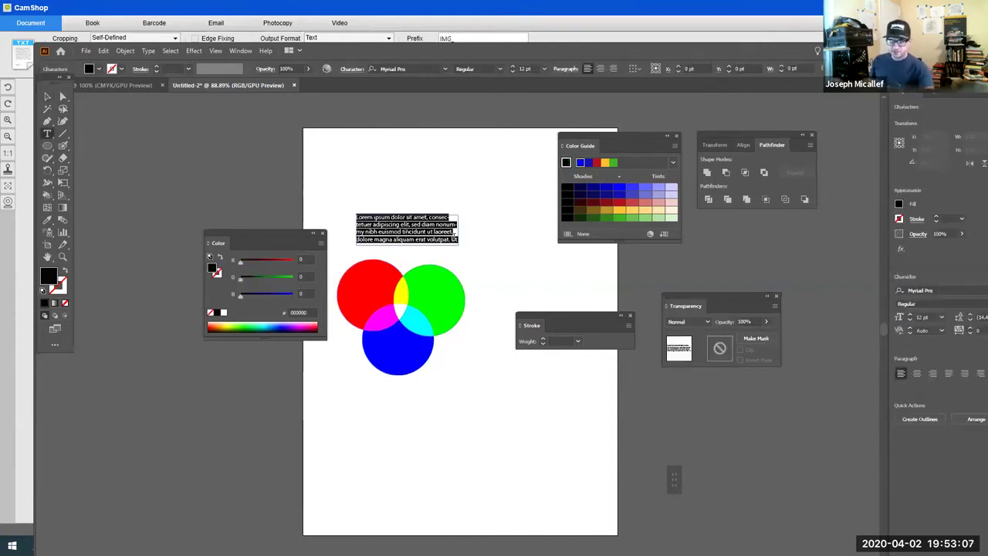
type("R")
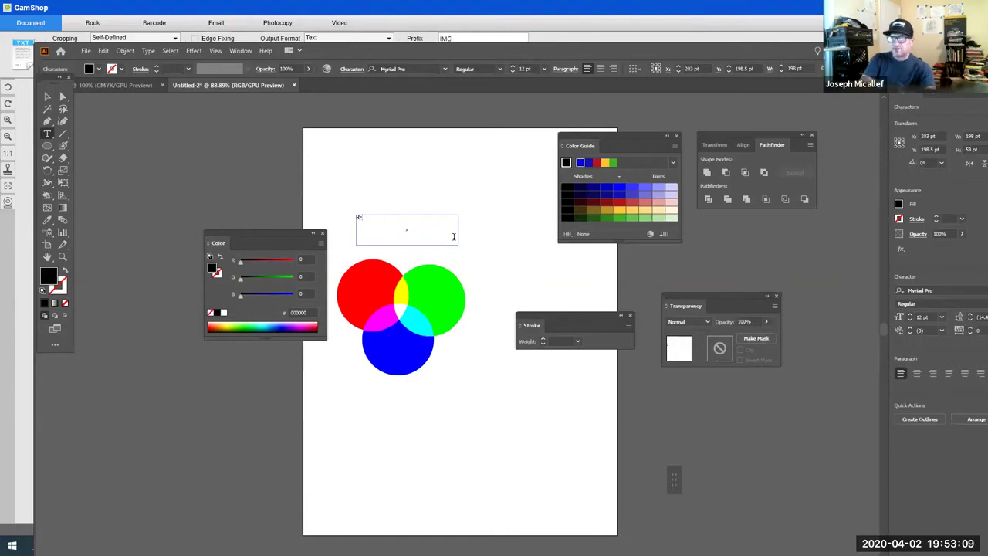
key("BackSpace")
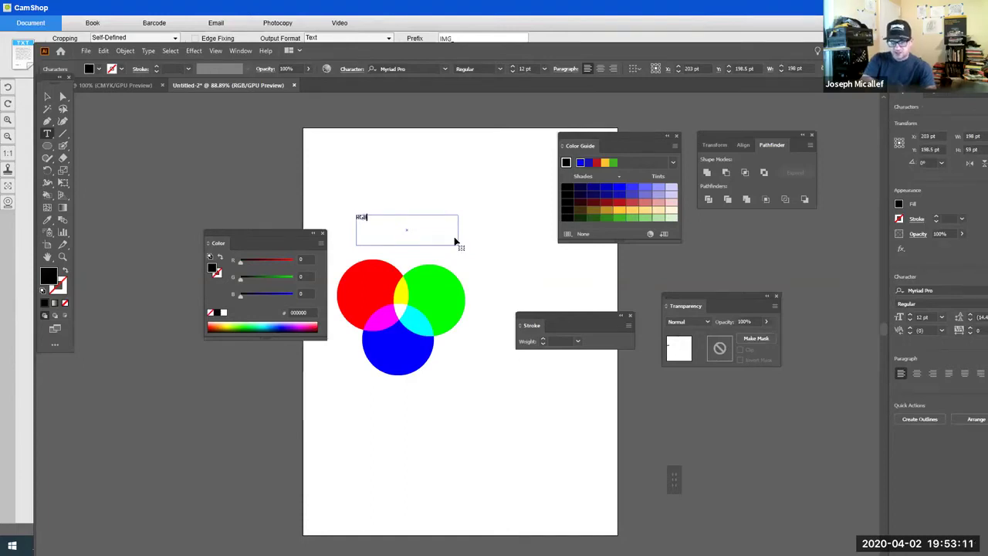
left_click(454, 238)
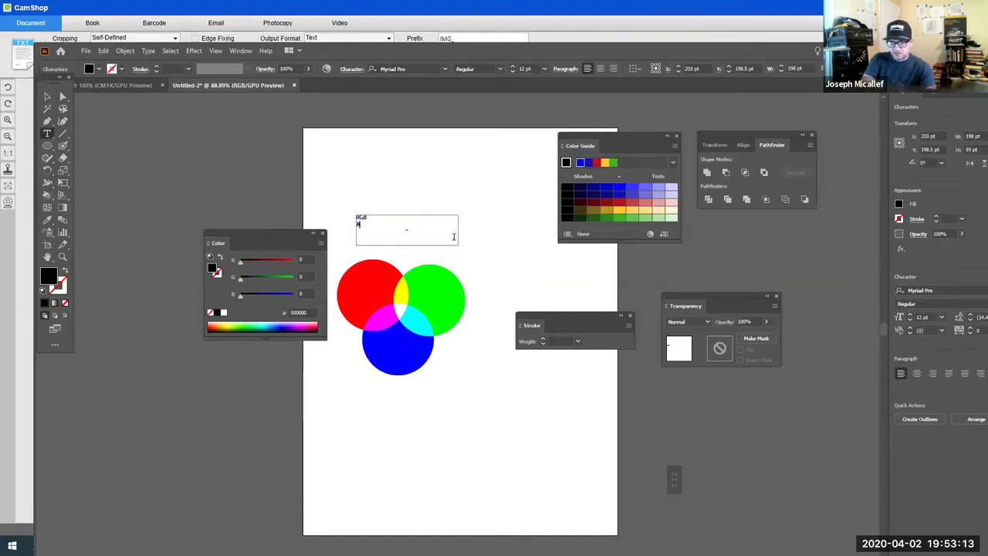
type("ADDITIVE")
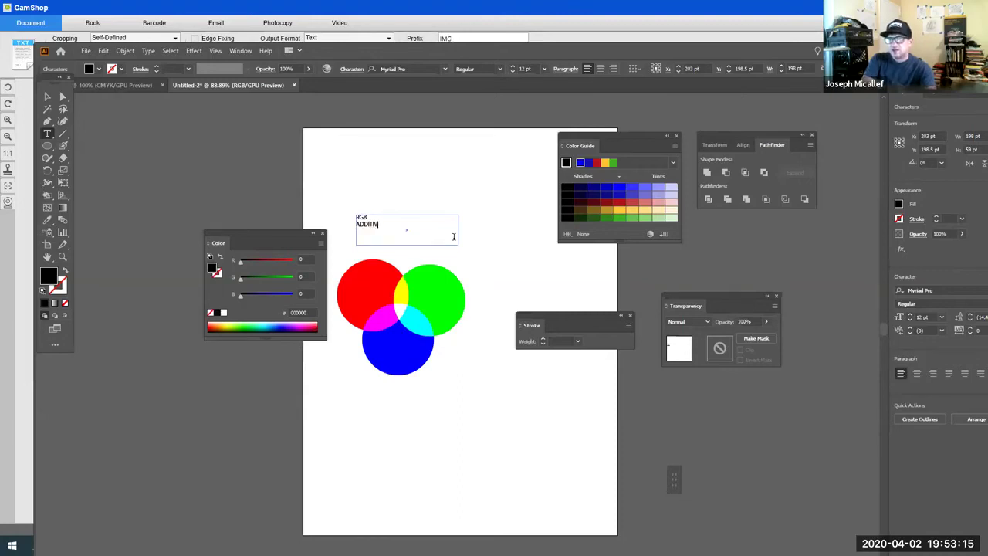
key("ctrl+a")
key("ctrl+shift+period")
key("ctrl+shift+period")
key("ctrl+shift+period")
key("ctrl+shift+period")
key("ctrl+shift+period")
key("ctrl+shift+period")
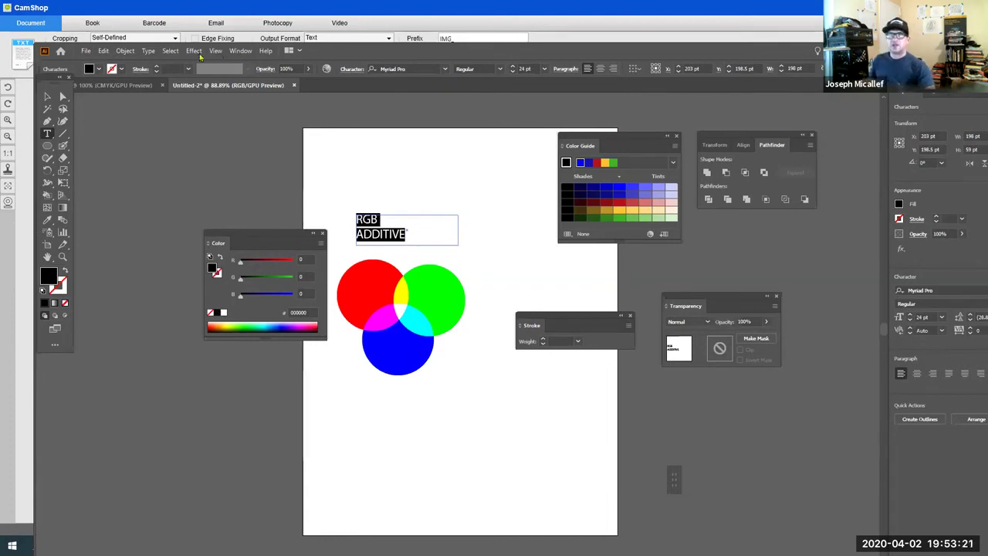
left_click(148, 50)
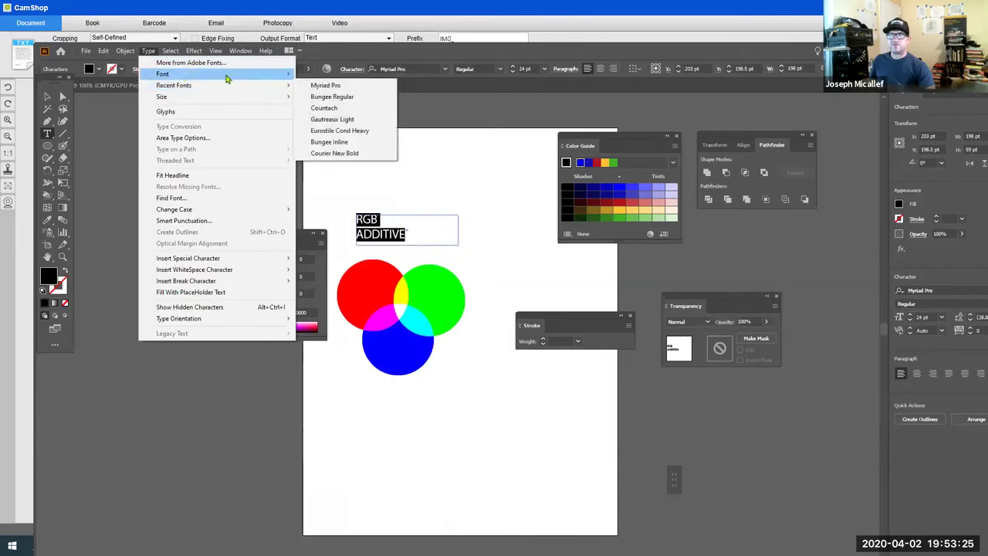
Set the label font to Bungee Regular and move it down and right toward the circles.
mouse_move(227, 78)
mouse_move(383, 37)
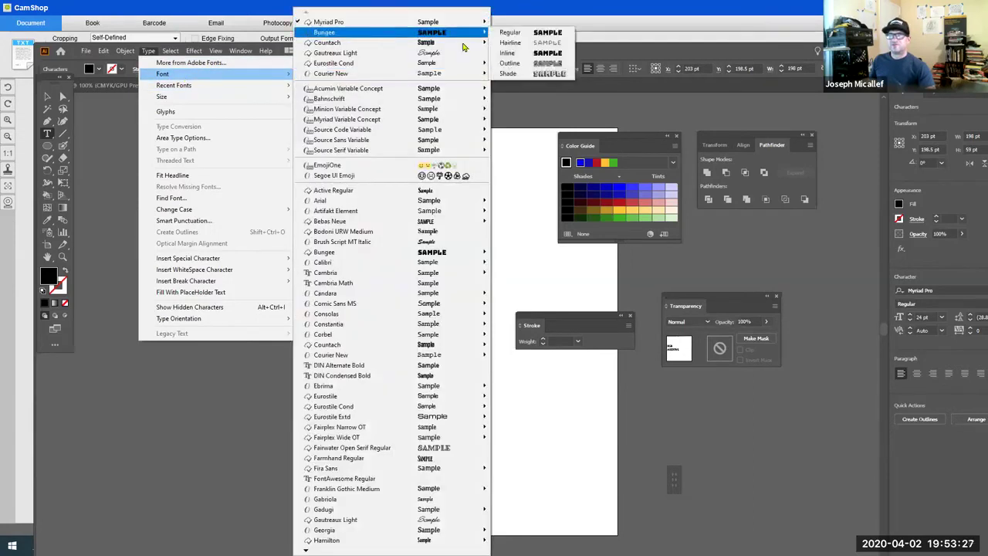
left_click(511, 32)
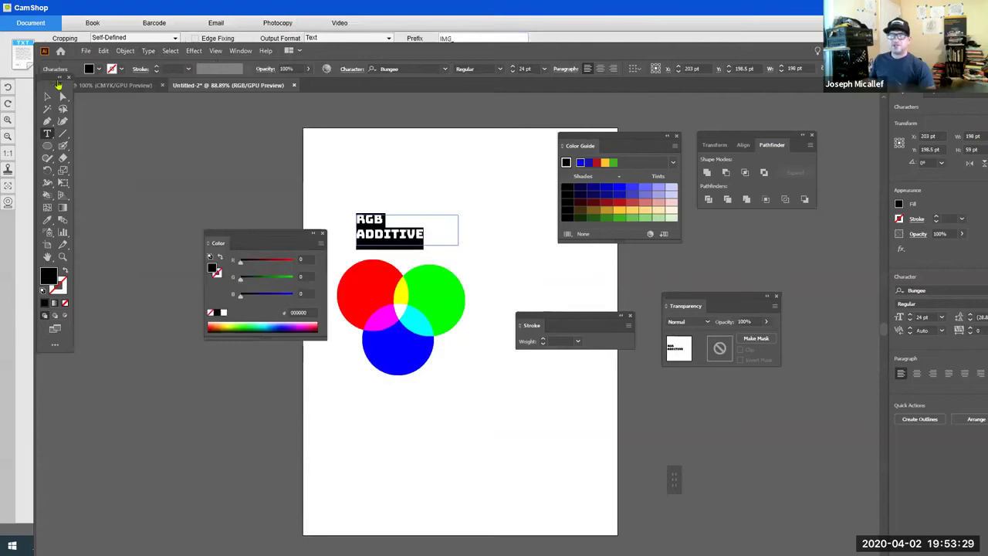
left_click(48, 97)
left_click_drag(397, 229, 407, 245)
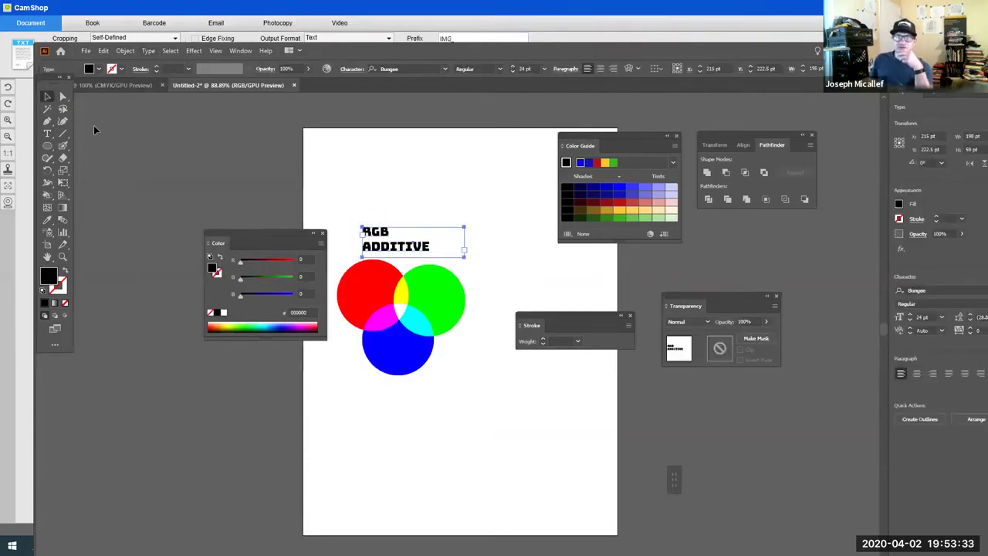
Change the document colour mode to CMYK Color, then deselect the label.
left_click(86, 50)
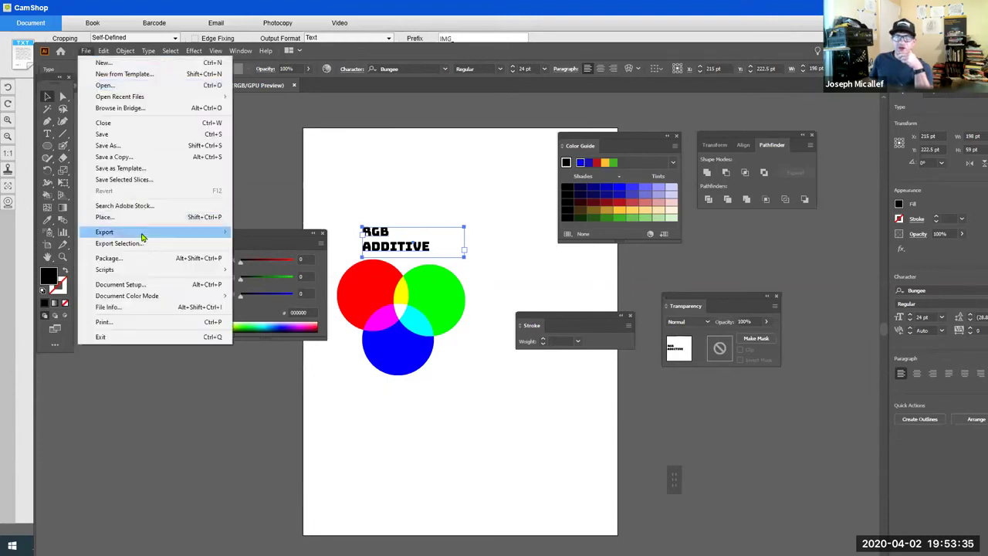
mouse_move(232, 299)
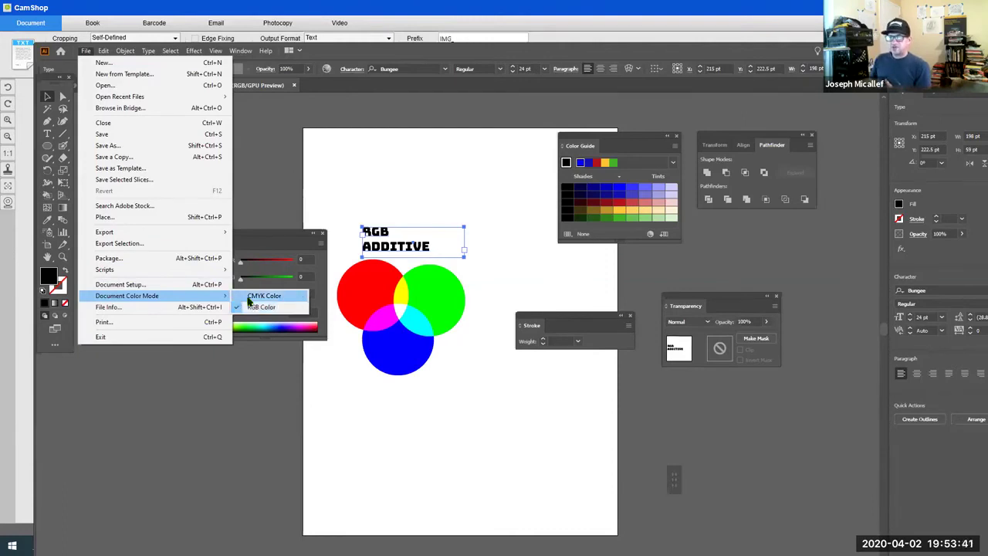
left_click(244, 299)
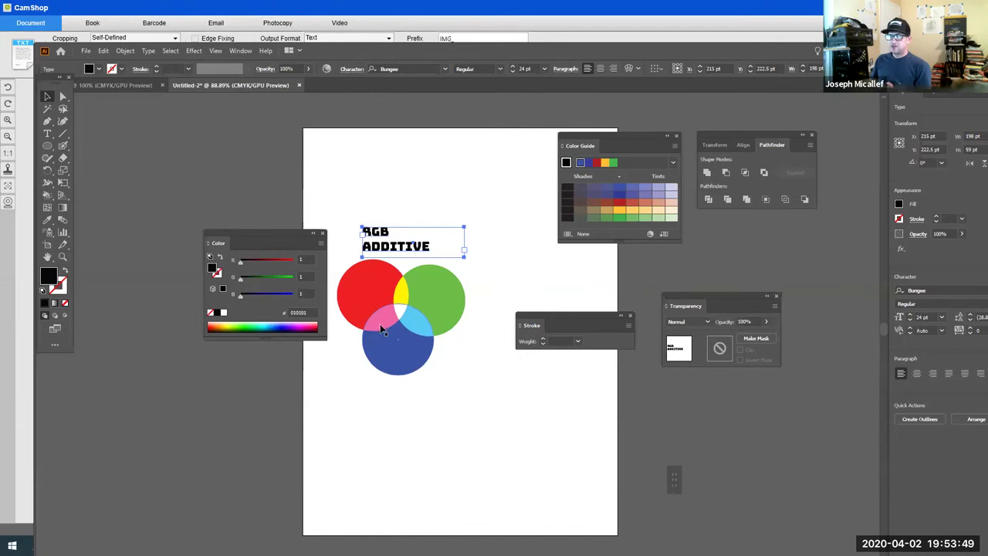
left_click(86, 51)
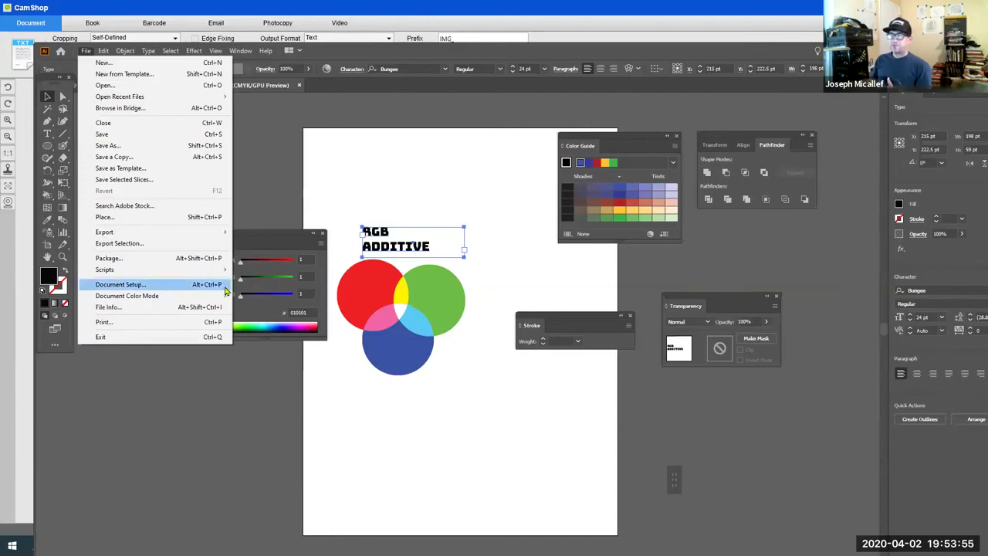
left_click(444, 368)
left_click(456, 369)
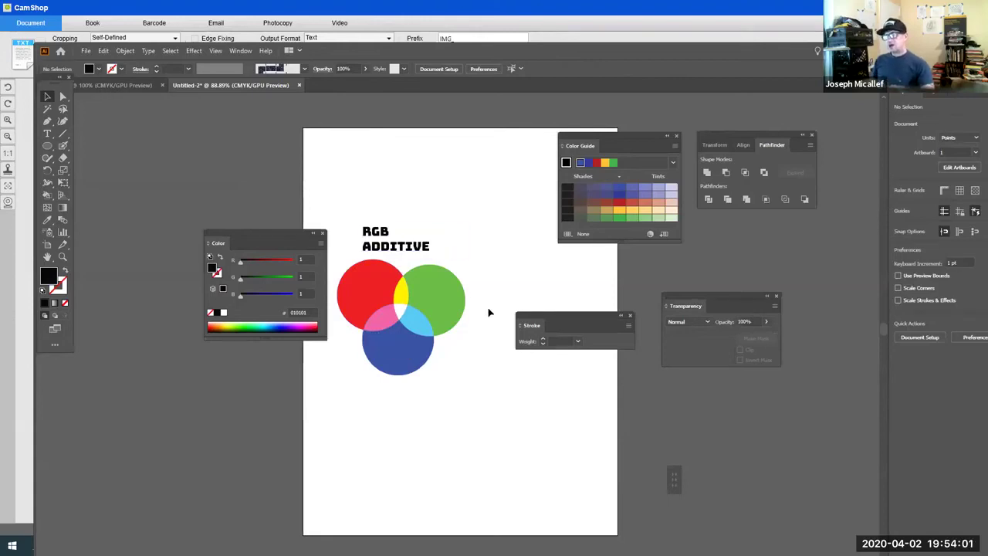
Move the label and circles together left and down, moving the Color panel aside and docking the Stroke panel above Transparency.
scroll(417, 232, "down", 2)
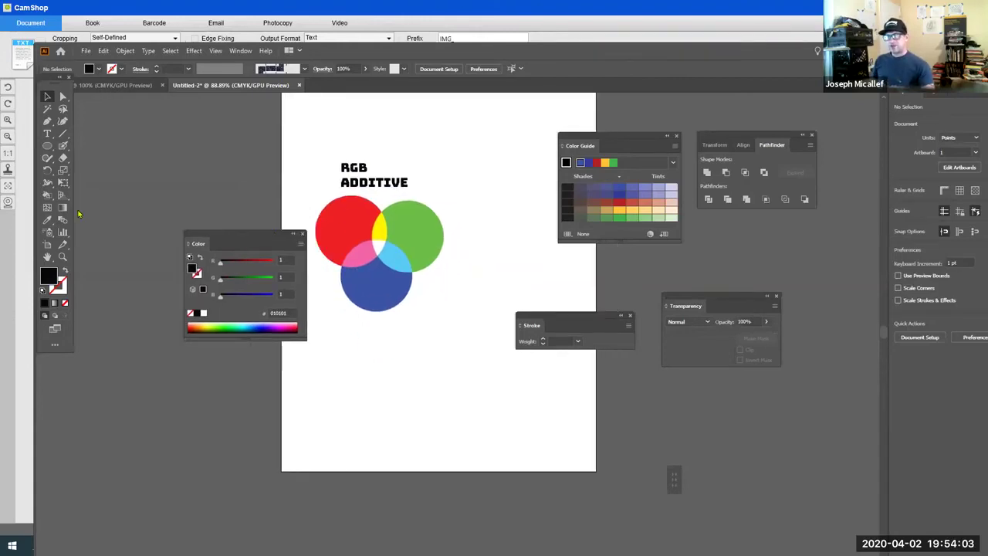
left_click_drag(232, 233, 180, 265)
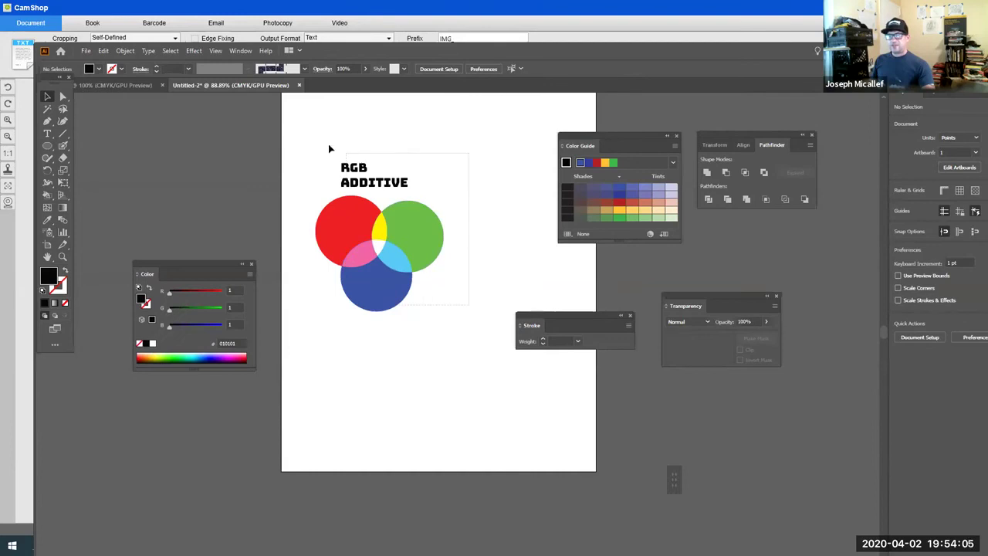
left_click_drag(328, 148, 356, 247)
left_click(451, 300)
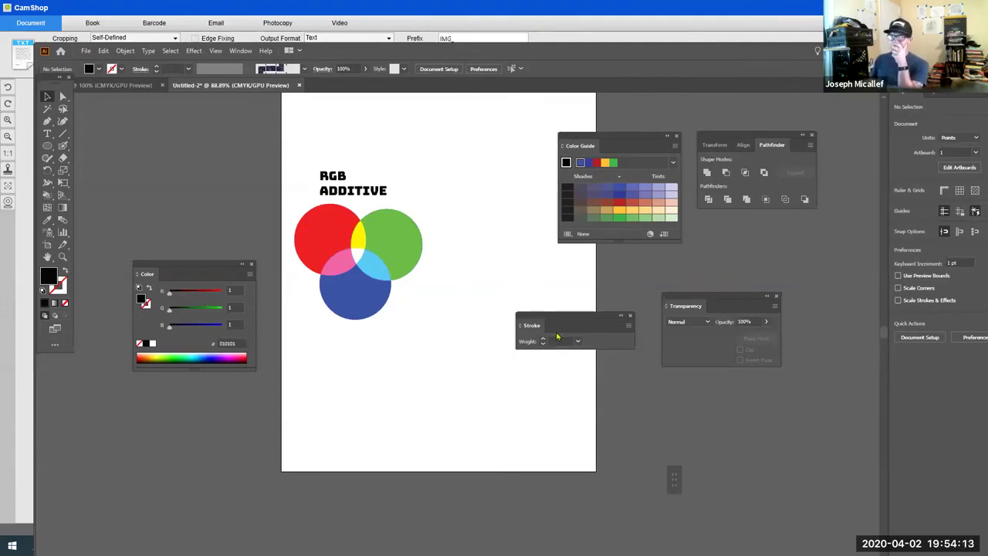
mouse_move(552, 317)
left_mouse_down()
mouse_move(593, 318)
mouse_move(713, 274)
left_mouse_up()
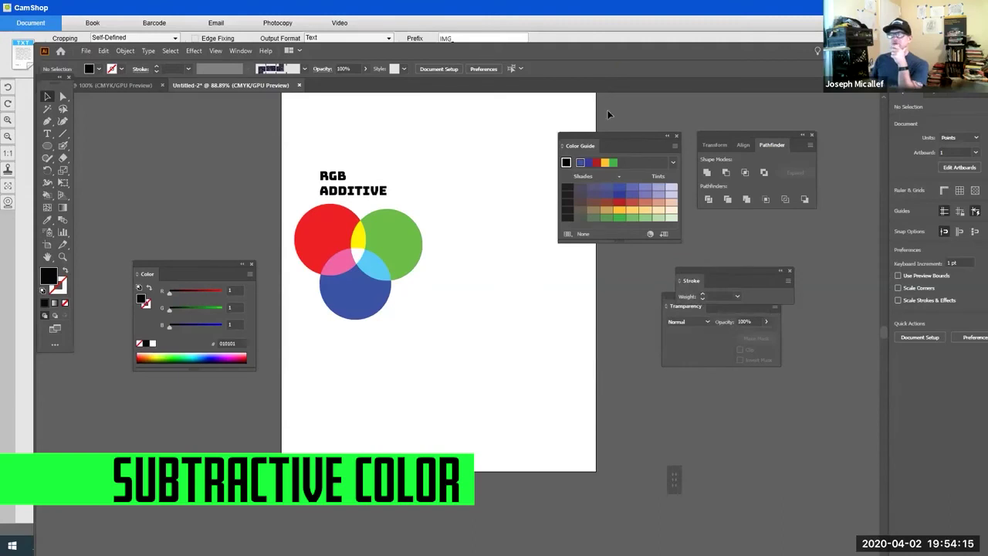
Switch the Color panel to CMYK and draw a pure cyan circle right of the RGB diagram.
left_click(248, 275)
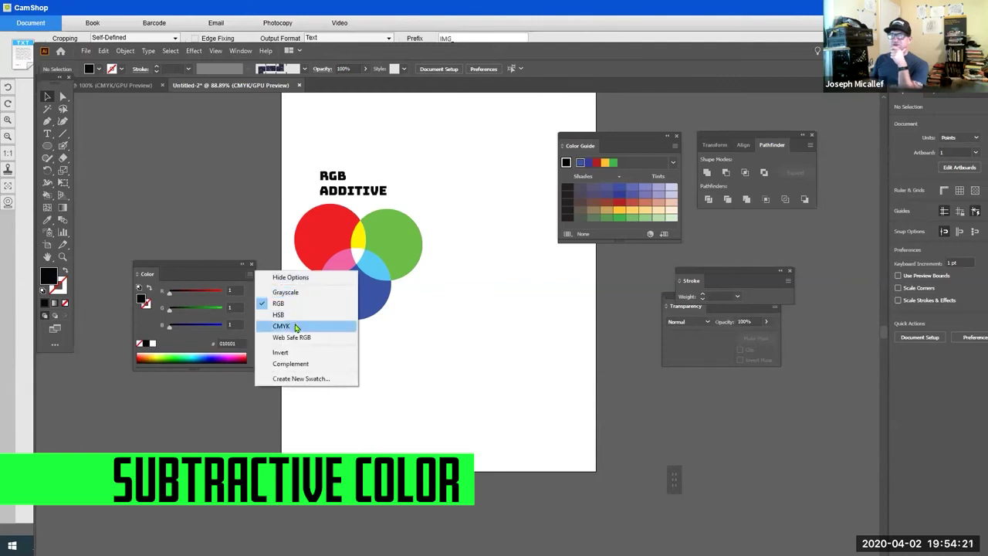
left_click(295, 326)
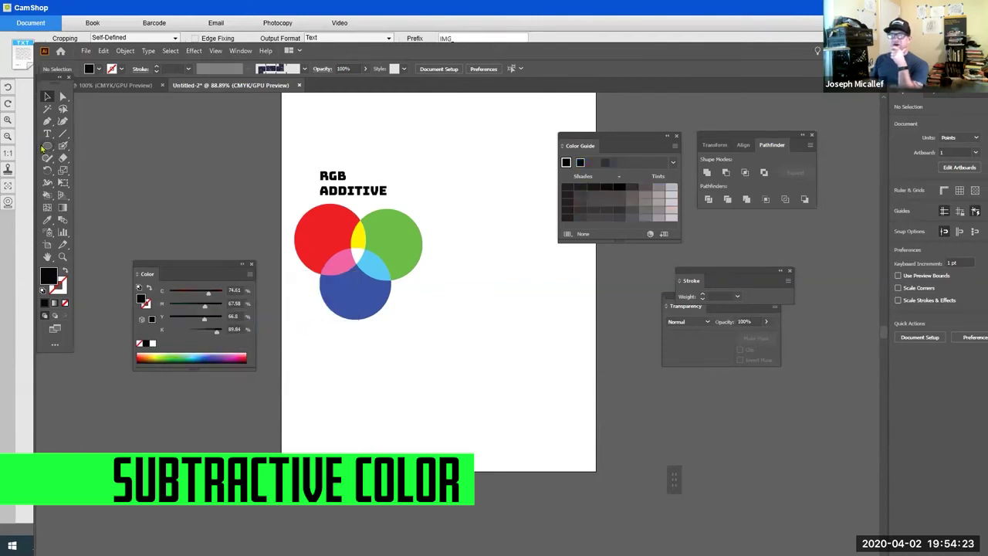
left_click(45, 146)
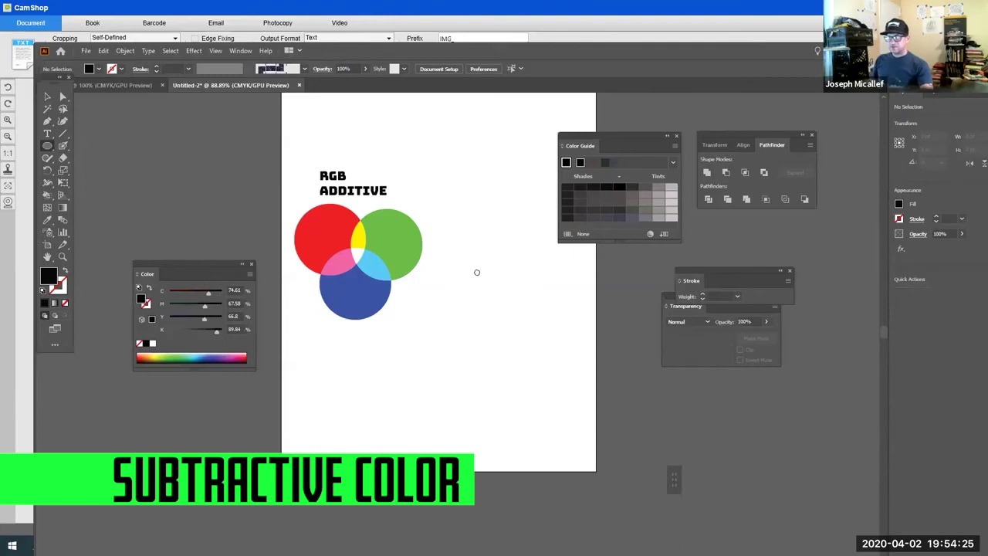
left_click_drag(476, 271, 424, 296)
mouse_move(395, 256)
left_mouse_down()
mouse_move(455, 309)
mouse_move(444, 317)
left_mouse_up()
left_click(195, 354)
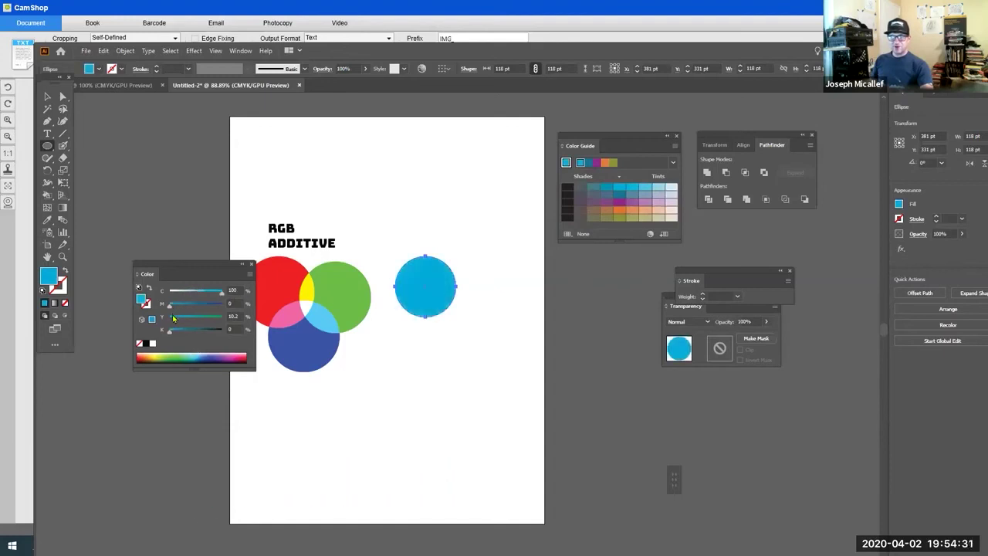
left_click_drag(175, 321, 166, 321)
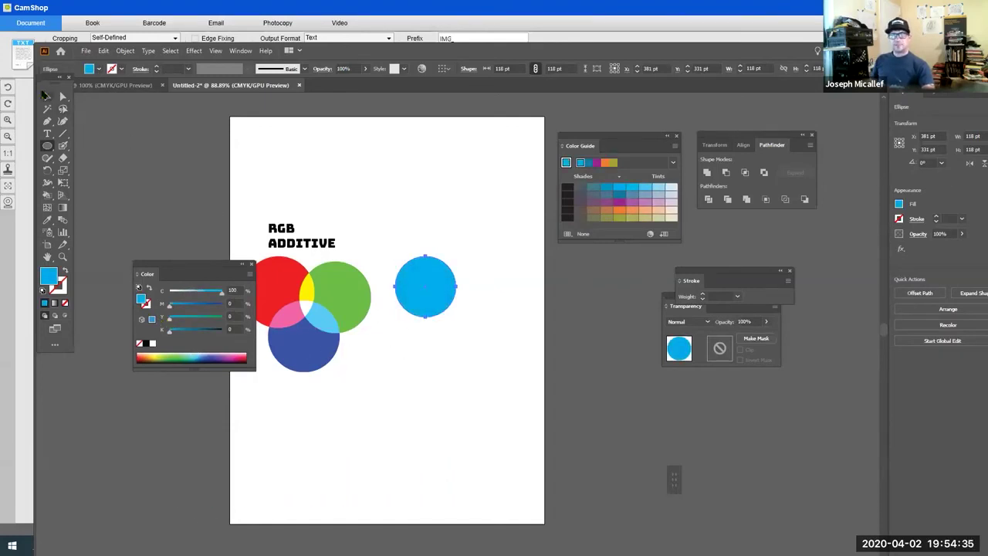
Alt-drag an overlapping magenta copy to the right and a pure yellow copy below the pair.
left_click(47, 98)
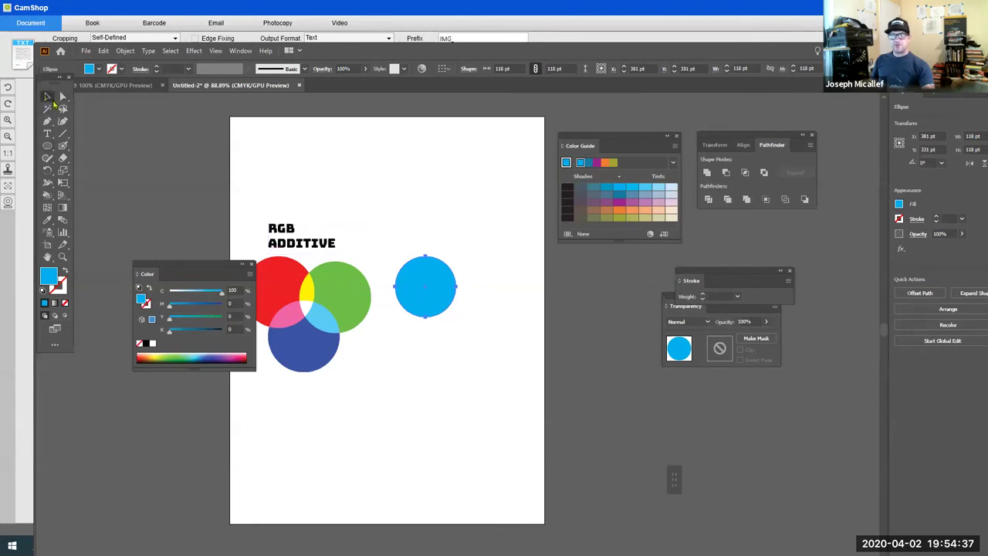
left_click(374, 231)
left_click(421, 303)
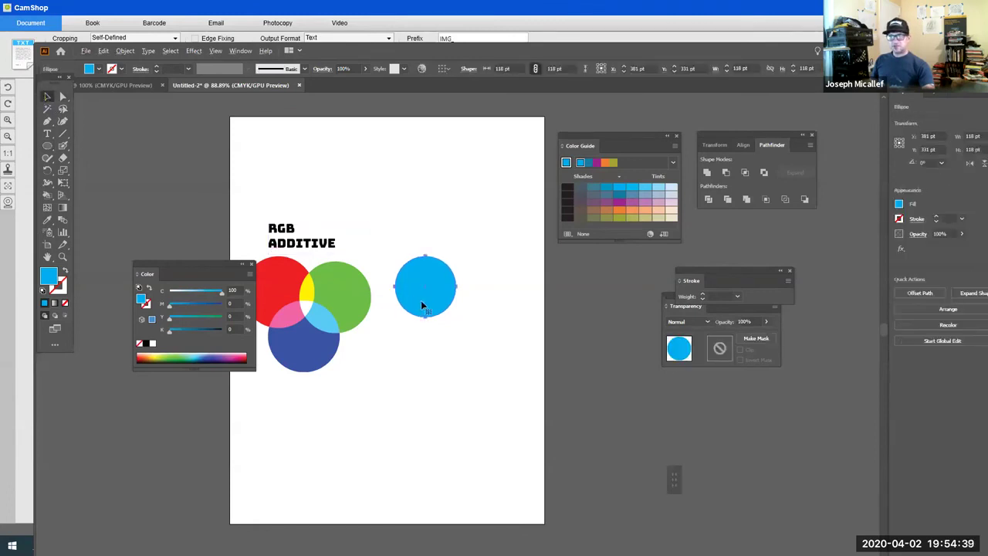
left_click_drag(421, 303, 468, 306)
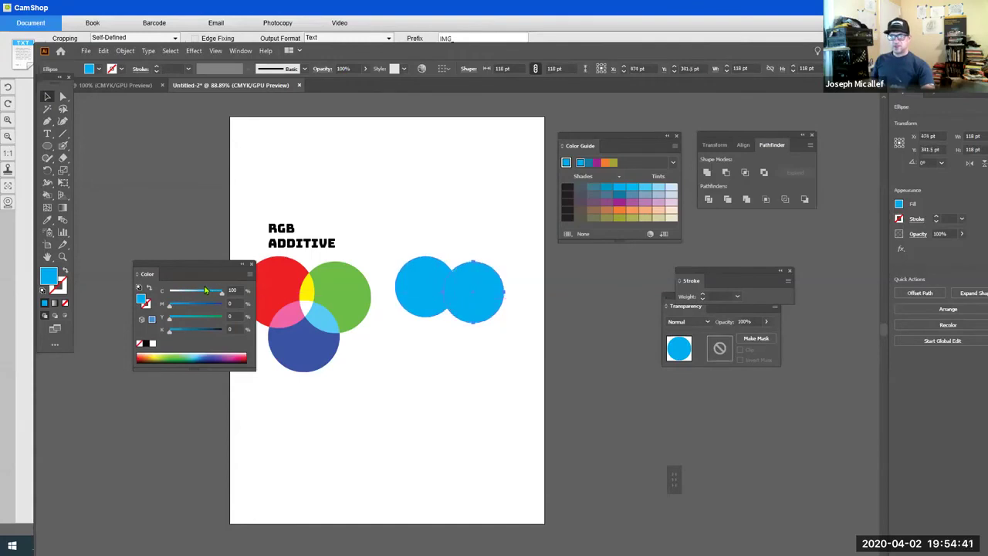
mouse_move(222, 291)
left_mouse_down()
mouse_move(170, 292)
mouse_move(222, 303)
left_mouse_up()
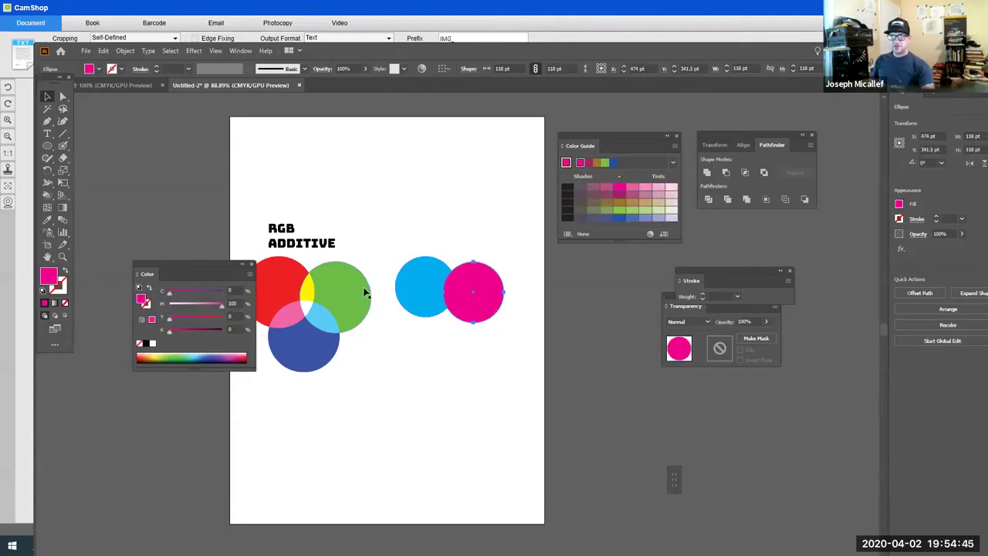
left_click_drag(464, 317, 436, 338)
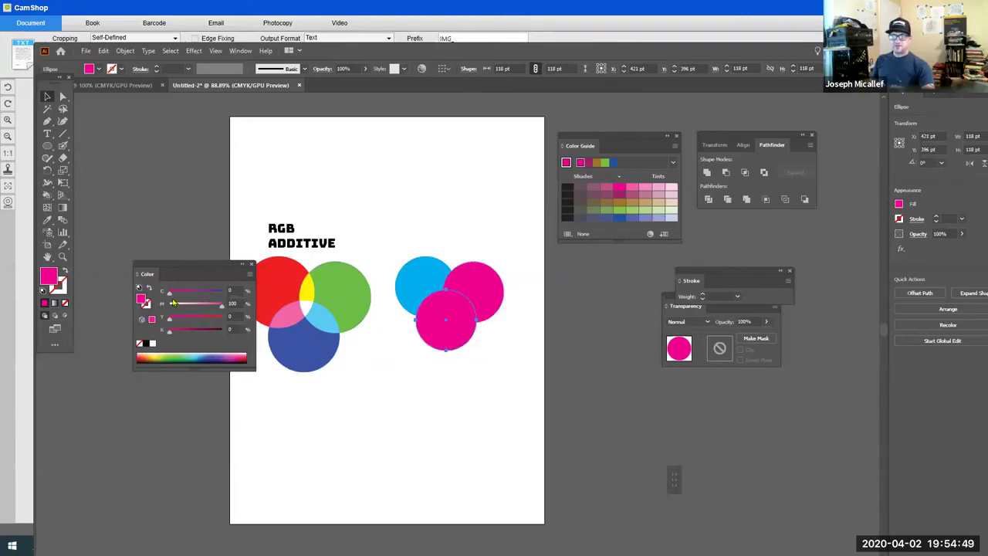
left_click_drag(173, 303, 246, 328)
left_click_drag(518, 390, 384, 243)
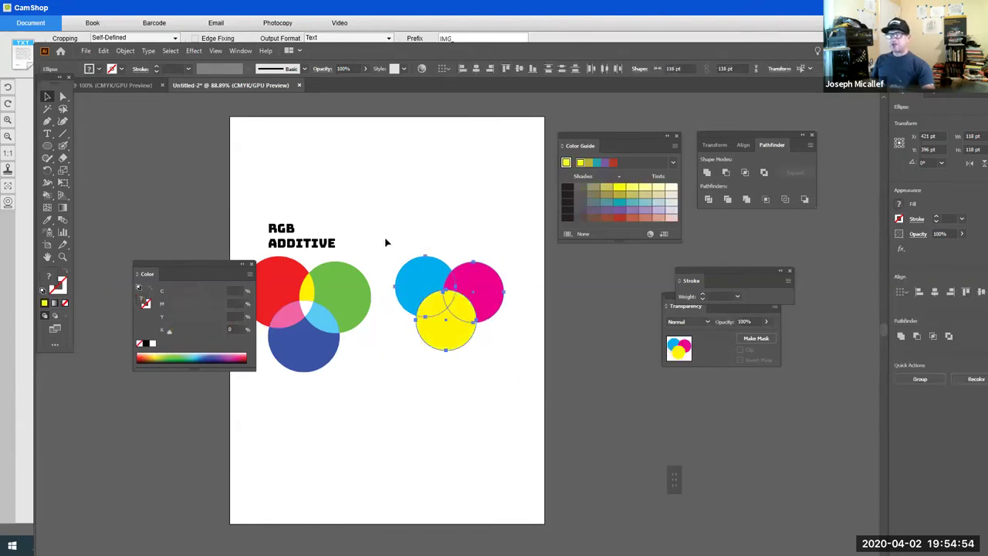
Try Darken on the three CMY circles, then switch them to Multiply blending.
left_click(705, 323)
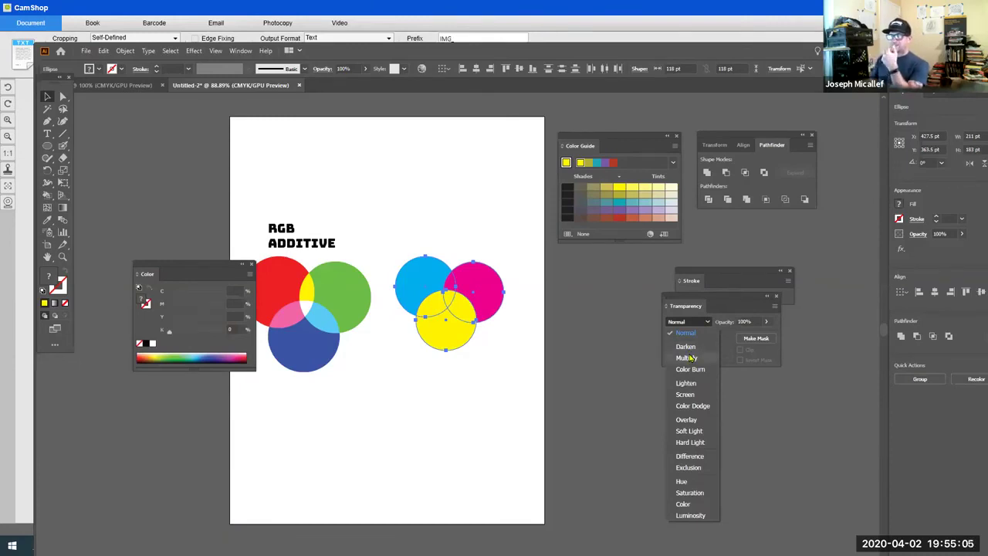
left_click(686, 346)
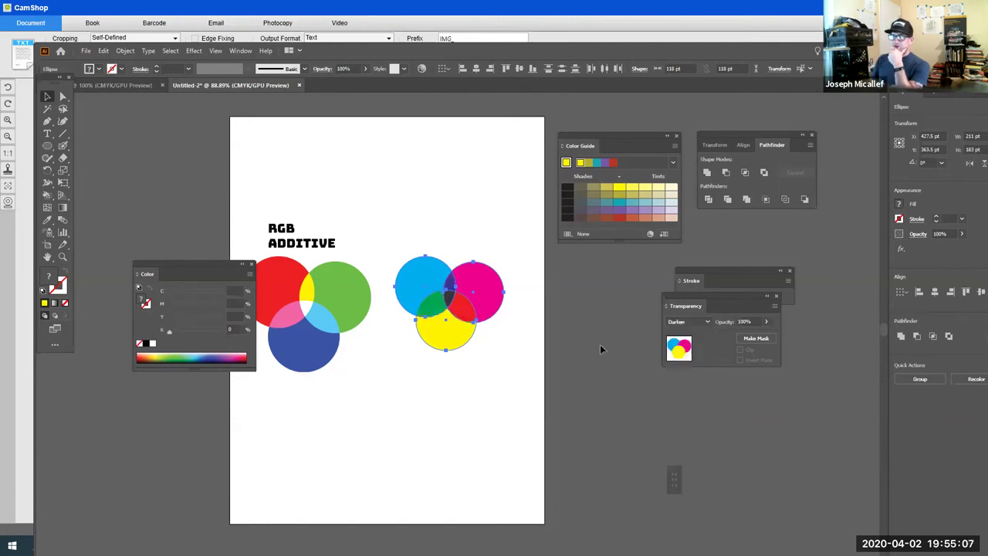
left_click(498, 353)
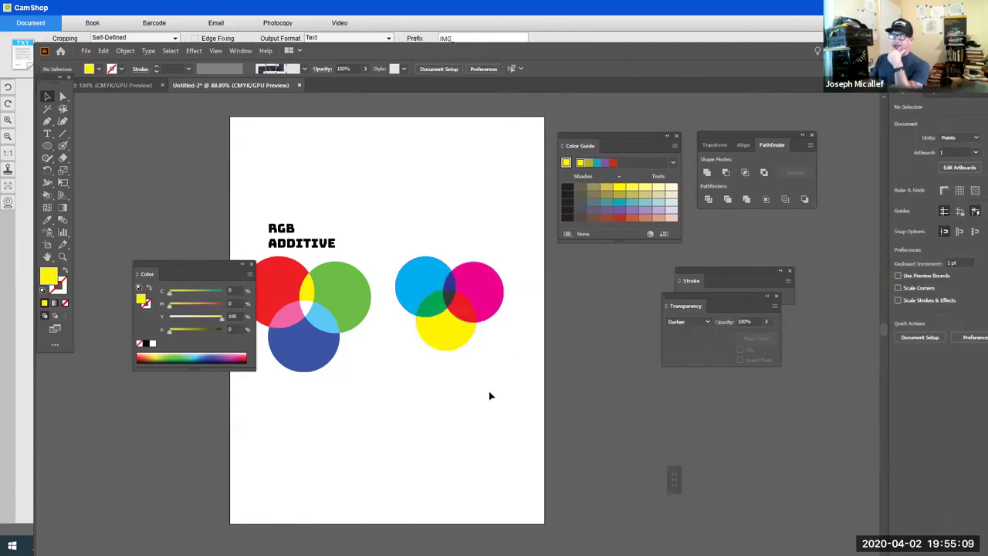
left_click_drag(510, 376, 385, 241)
left_click(692, 322)
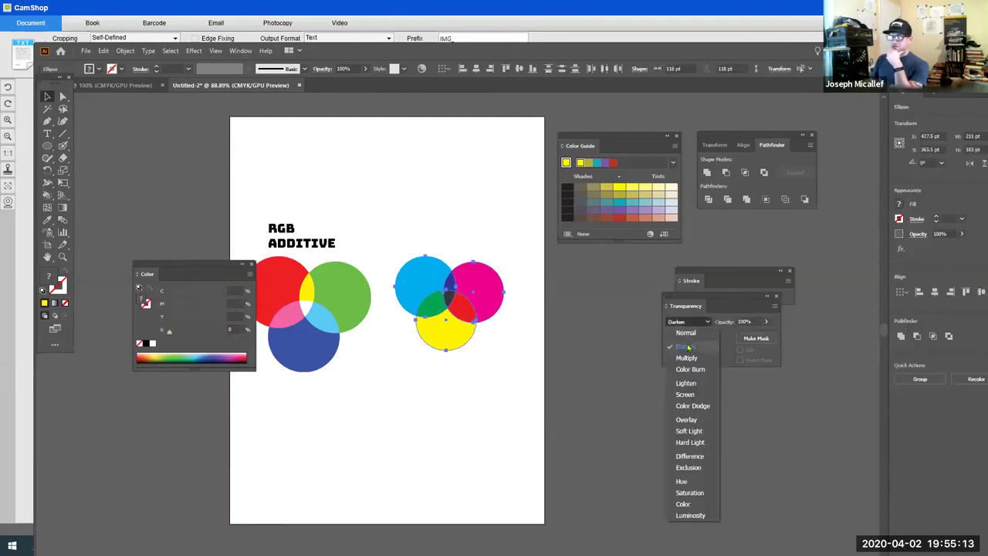
left_click(687, 358)
left_click(506, 353)
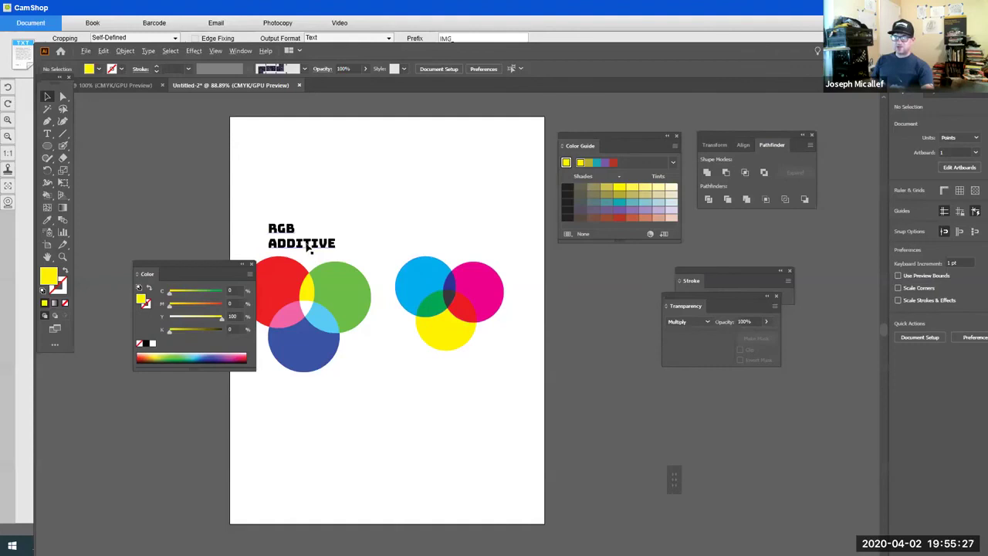
Copy the RGB ADDITIVE label above the CMY circles and retype it as 'CMYK' / 'SUBTRACTIVE'.
left_click(309, 247)
left_click_drag(309, 247, 405, 226)
key("t")
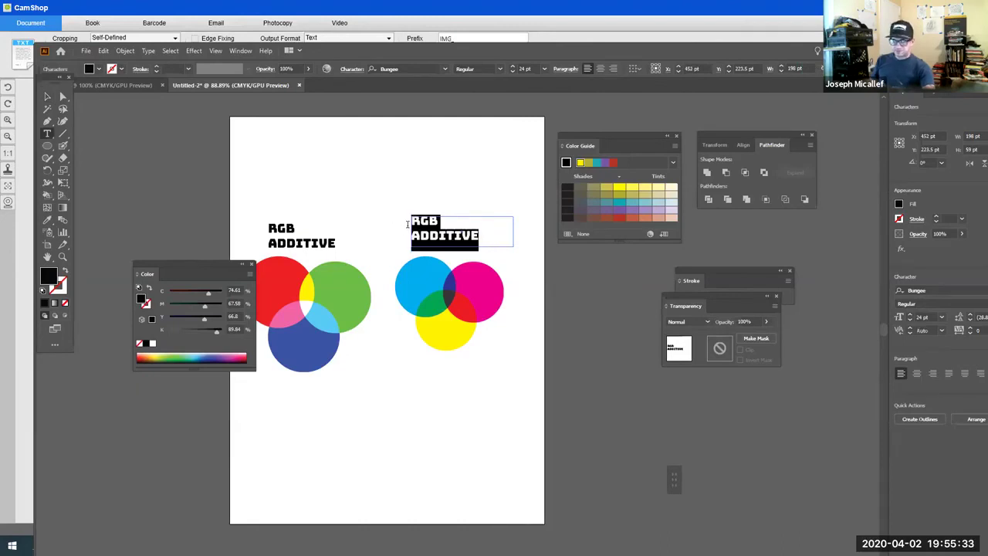
type("CMYK")
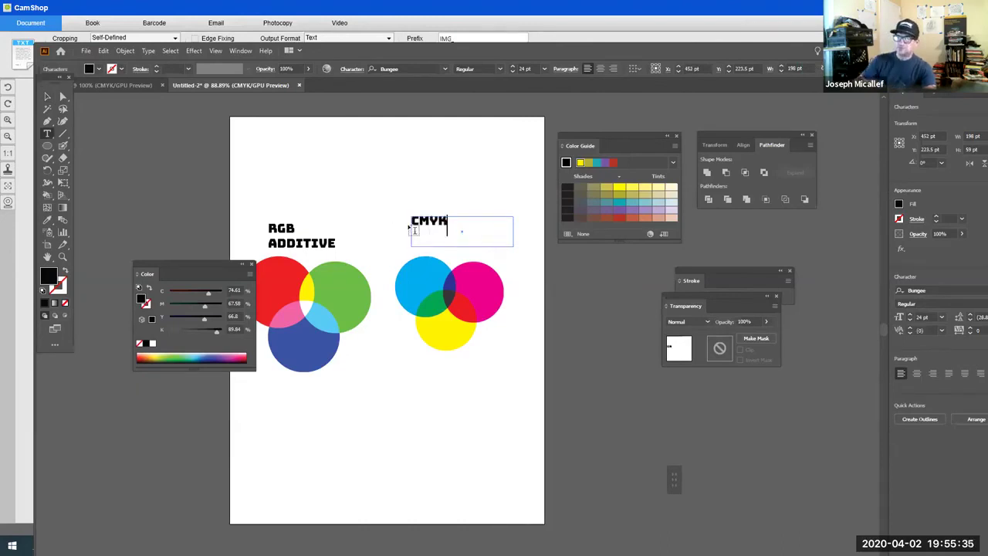
key("Return")
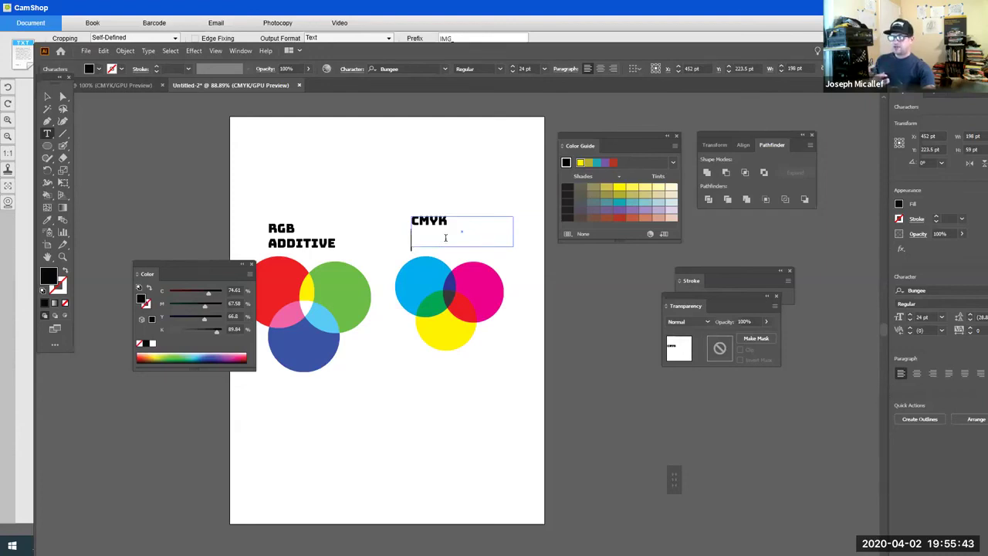
type("SUB")
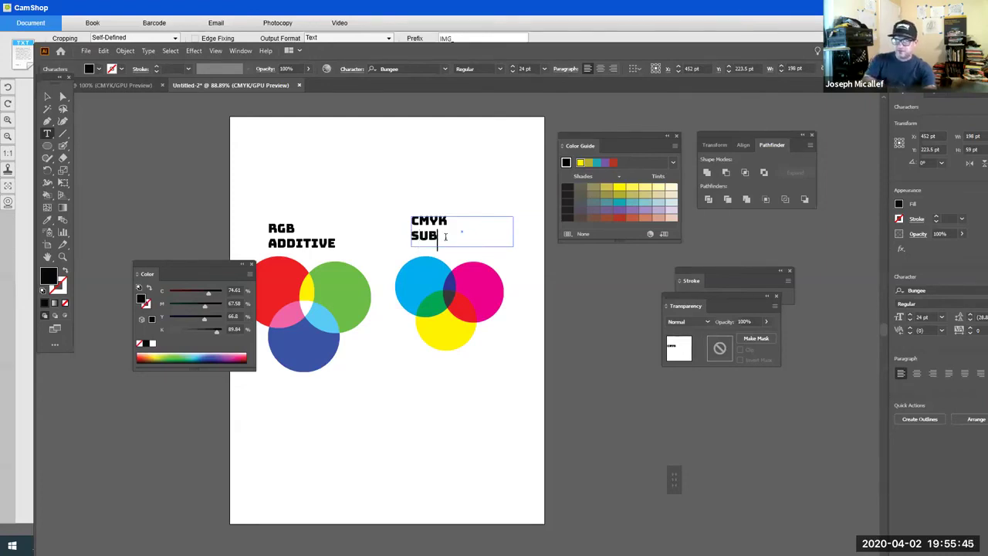
type("TRACT")
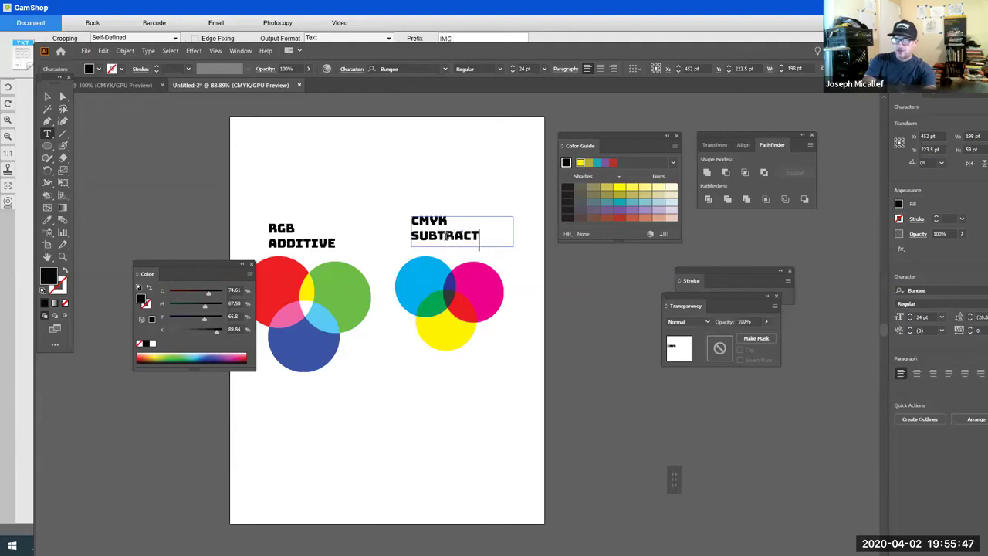
type("IVE")
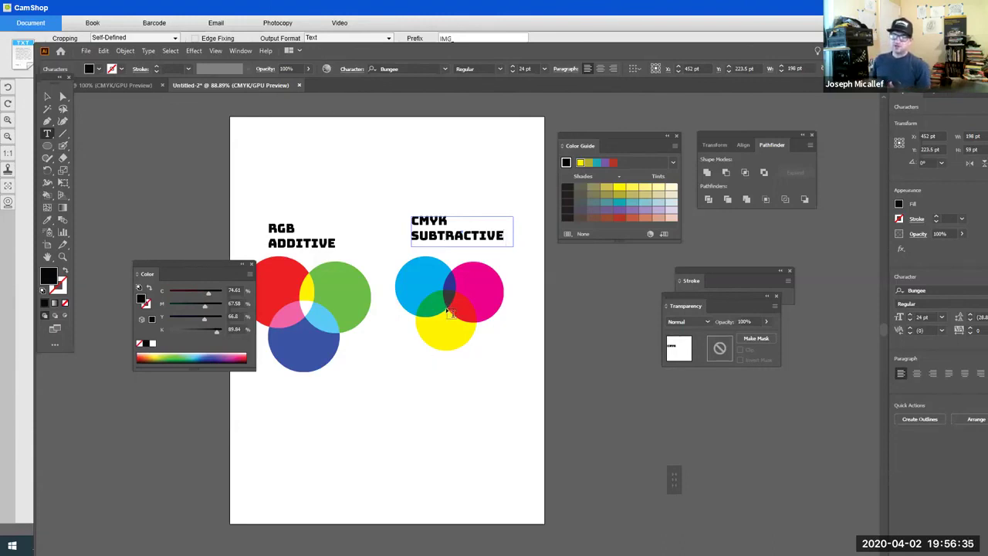
Move the Color panel aside next to the toolbar, away from the artwork.
left_click_drag(173, 270, 111, 151)
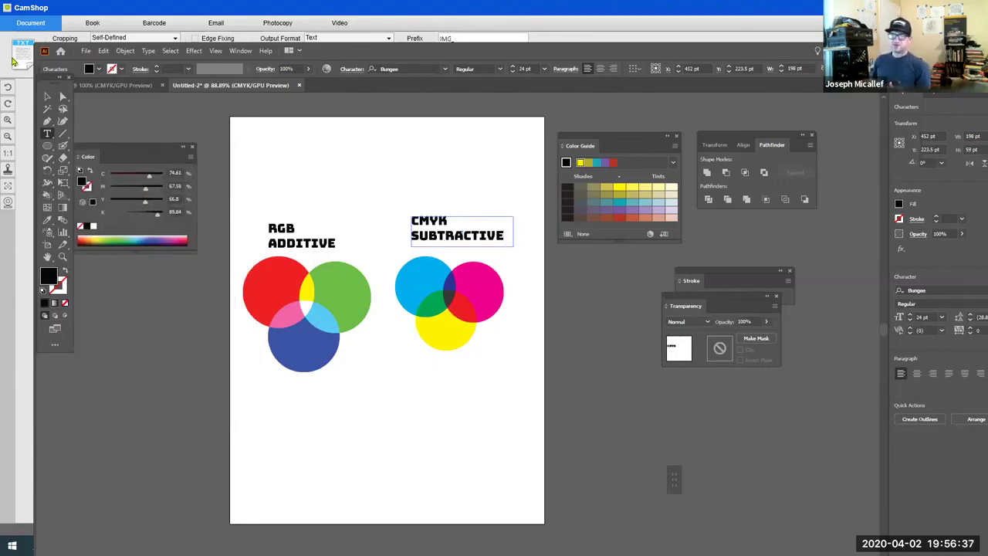